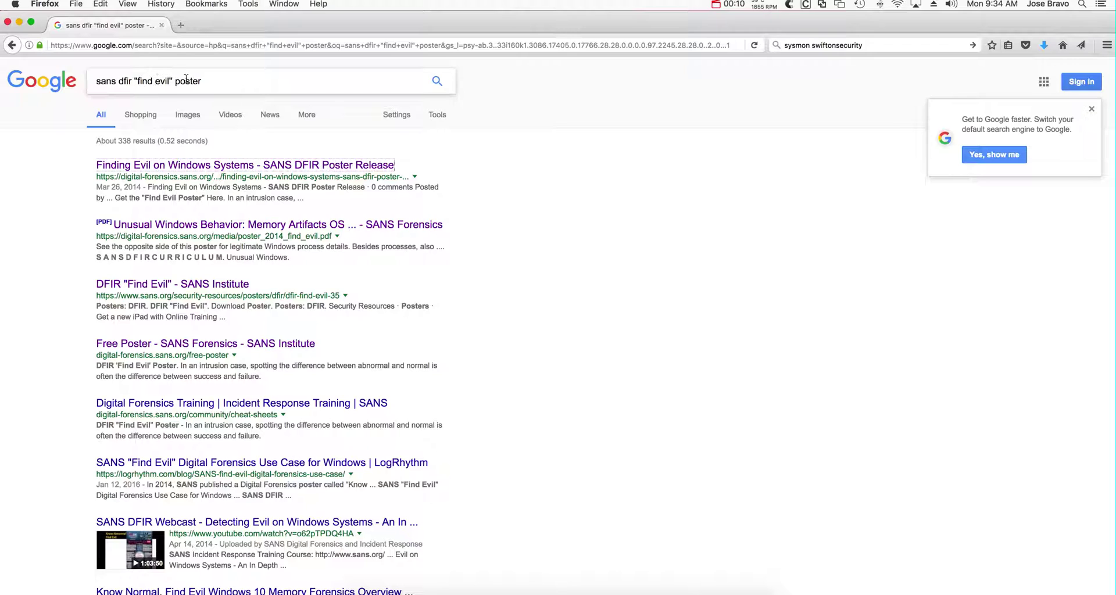
Step: Open the 'Finding Evil on Windows Systems' SANS blog post, then its dfir_poster_2014.pdf poster
click(160, 167)
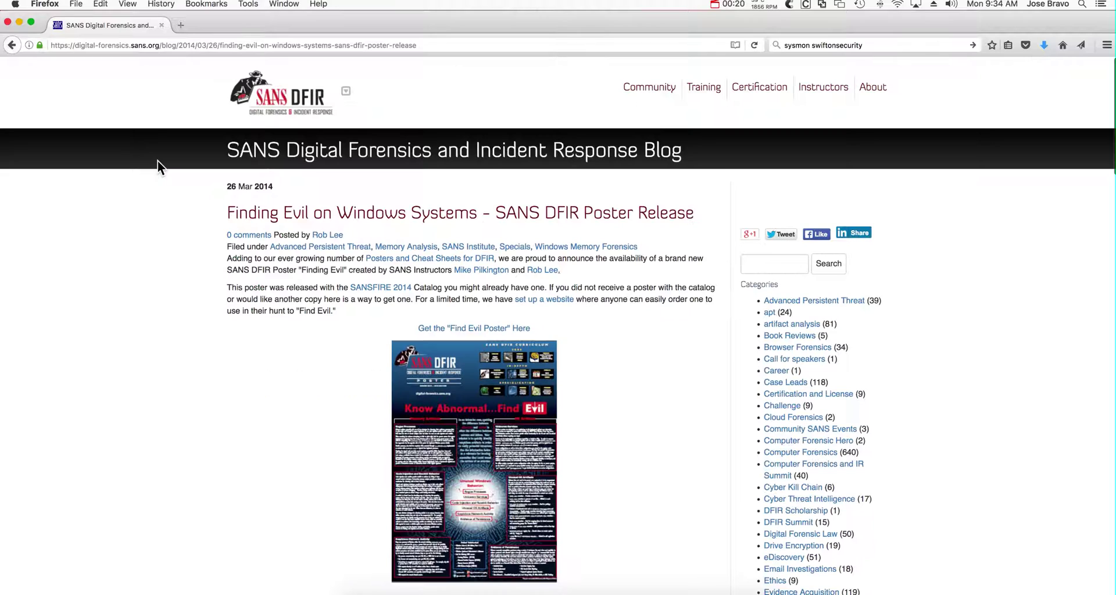
click(487, 329)
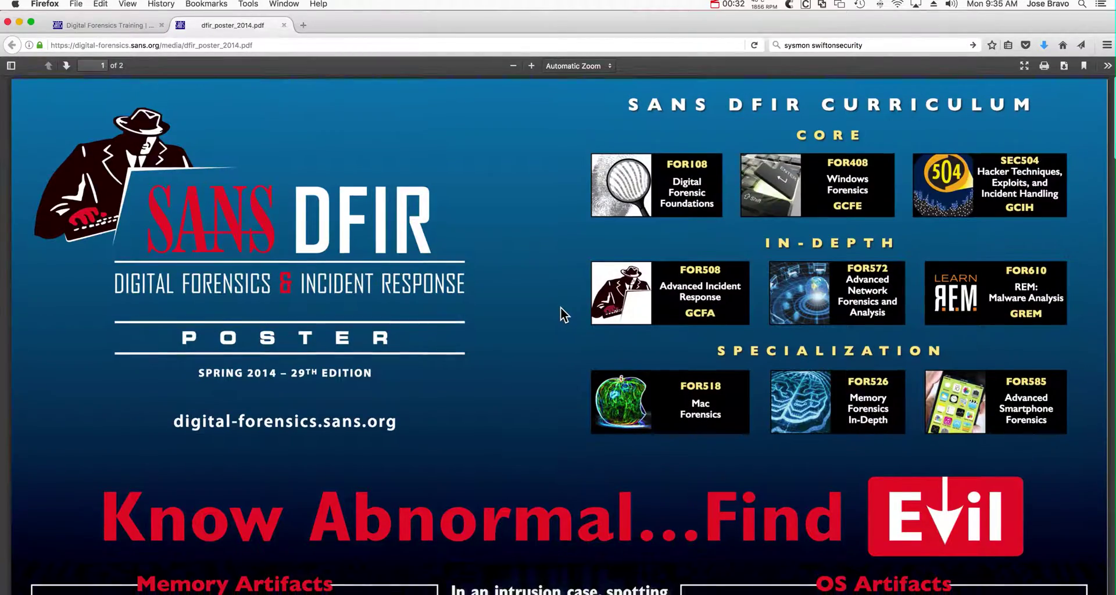
Step: Scroll the poster PDF down to page 2's 'Know Normal...Find Evil' svchost.exe and taskhost.exe entries
scroll(560, 307, down, 5)
scroll(560, 307, down, 10)
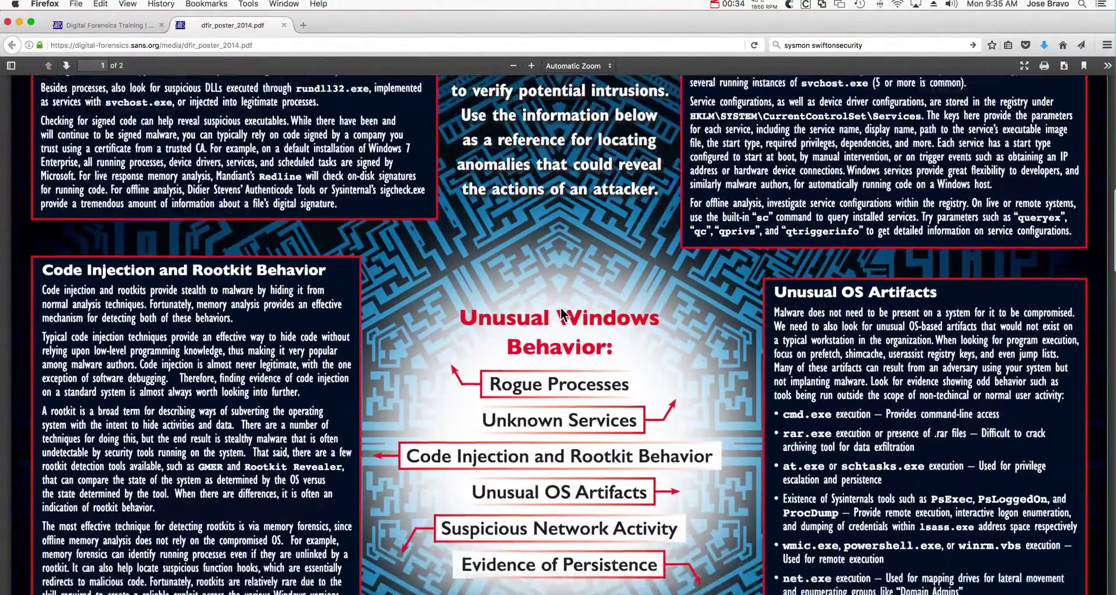
scroll(560, 307, down, 8)
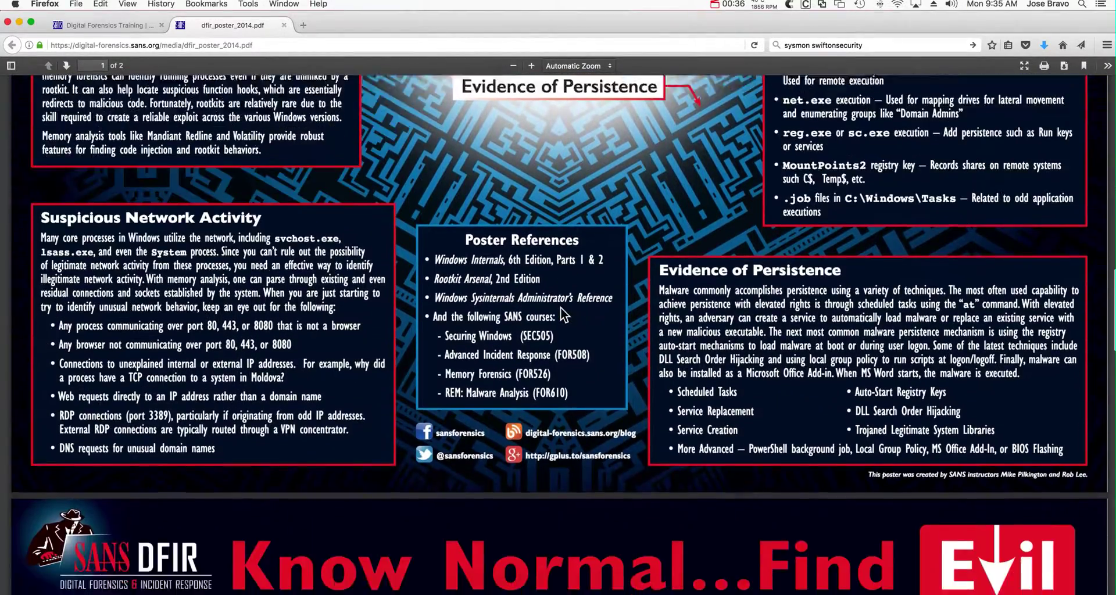
scroll(561, 314, down, 7)
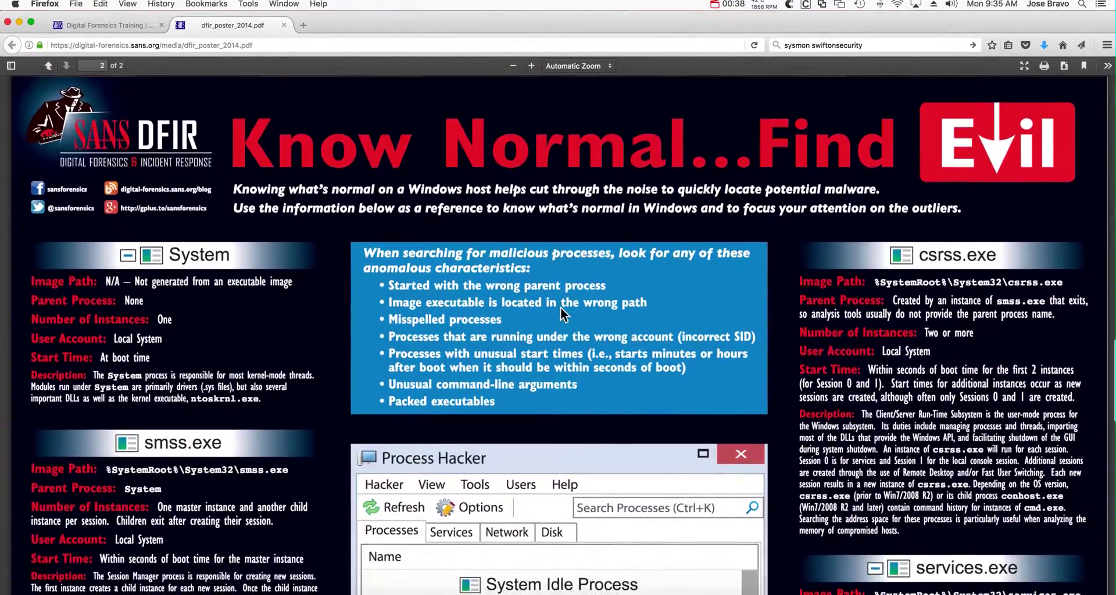
scroll(560, 307, down, 7)
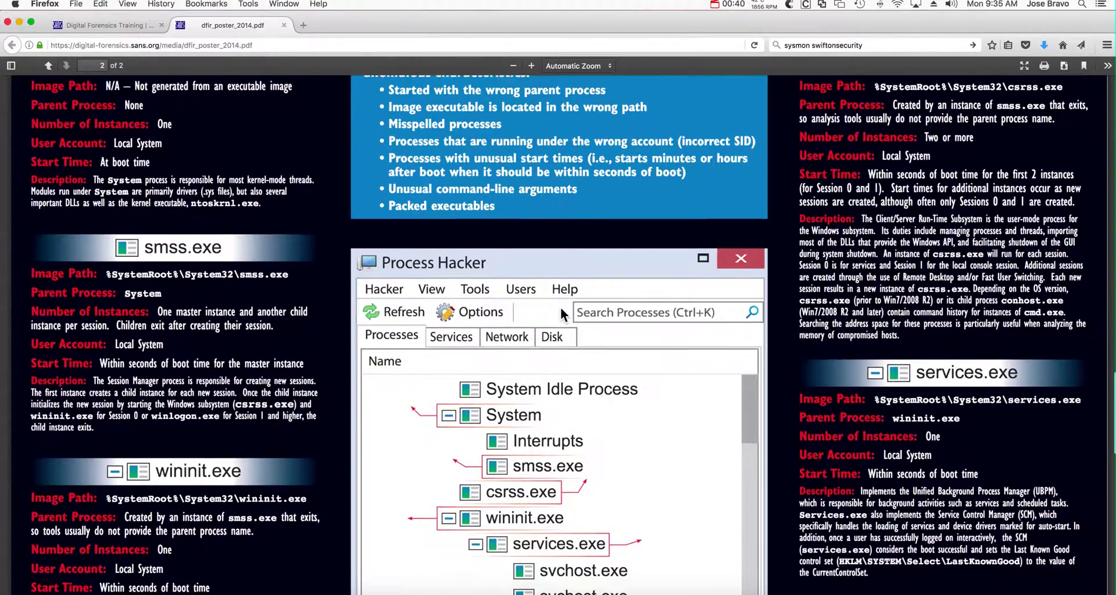
scroll(561, 307, down, 2)
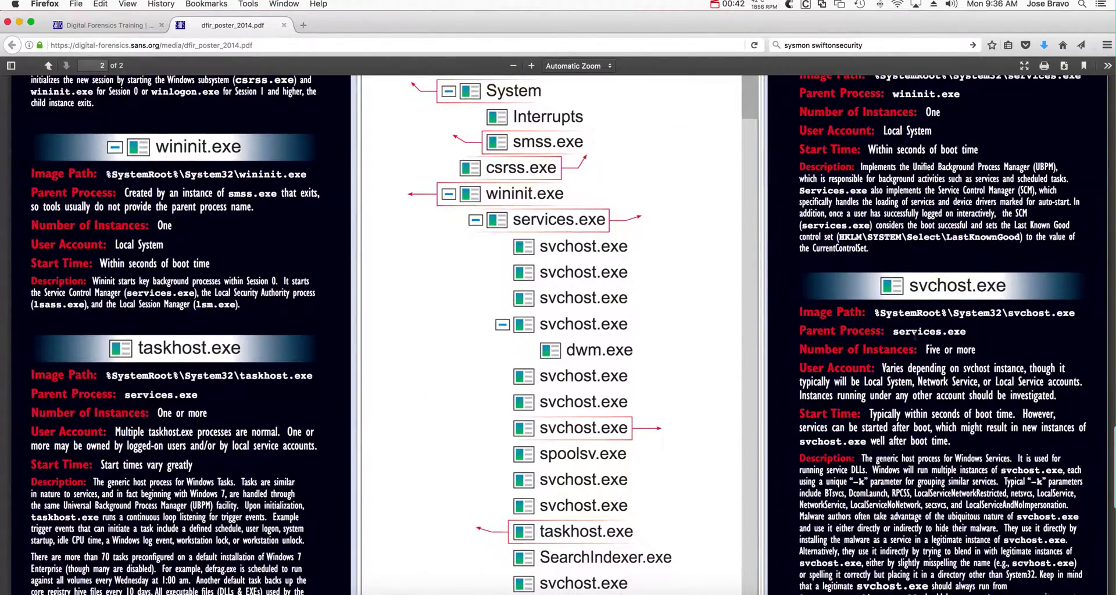
scroll(916, 337, down, 2)
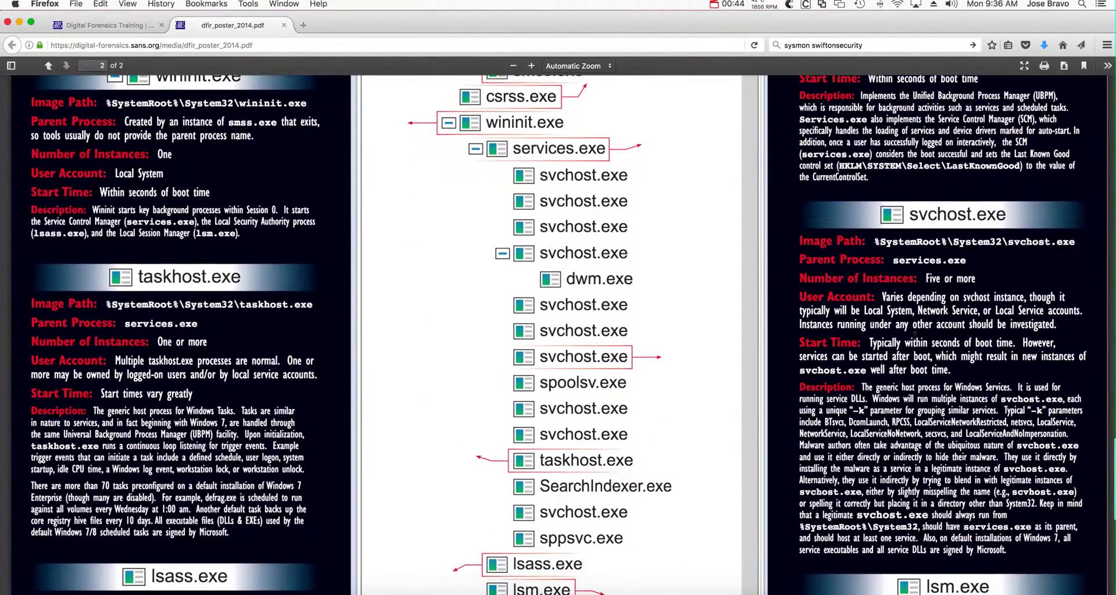
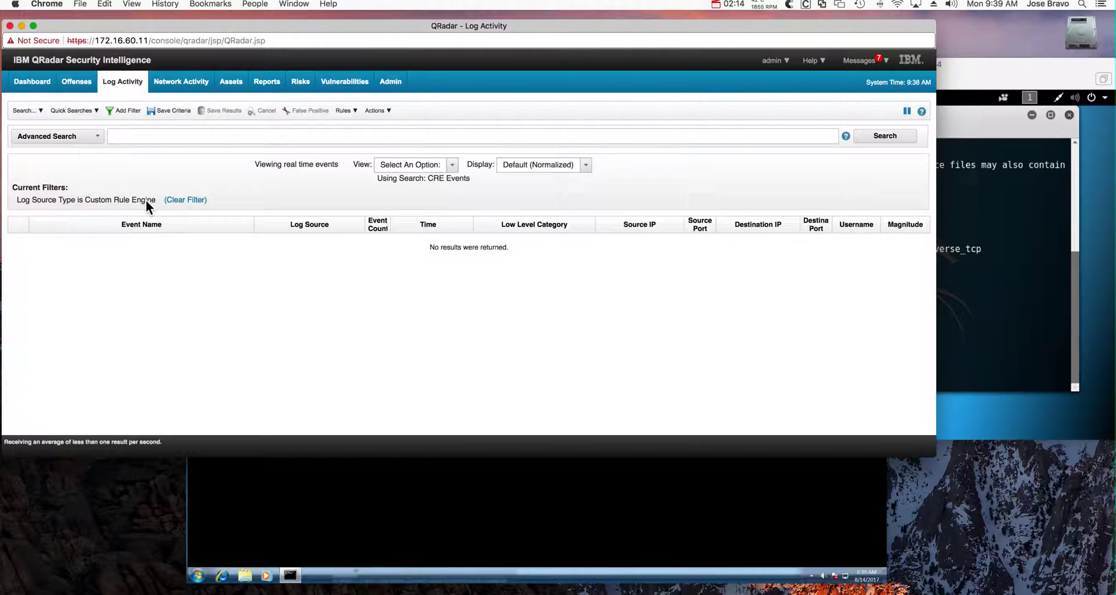
Step: Verify Offenses and Log Activity show no Custom Rule Engine events, then bring forward the Win7 VM command prompt
click(77, 79)
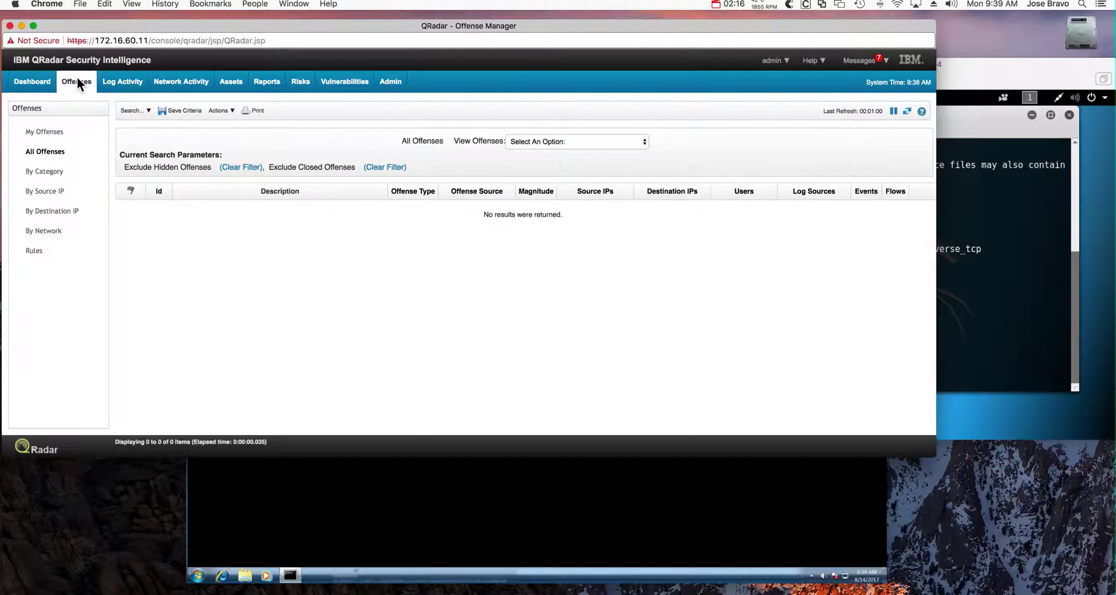
click(119, 82)
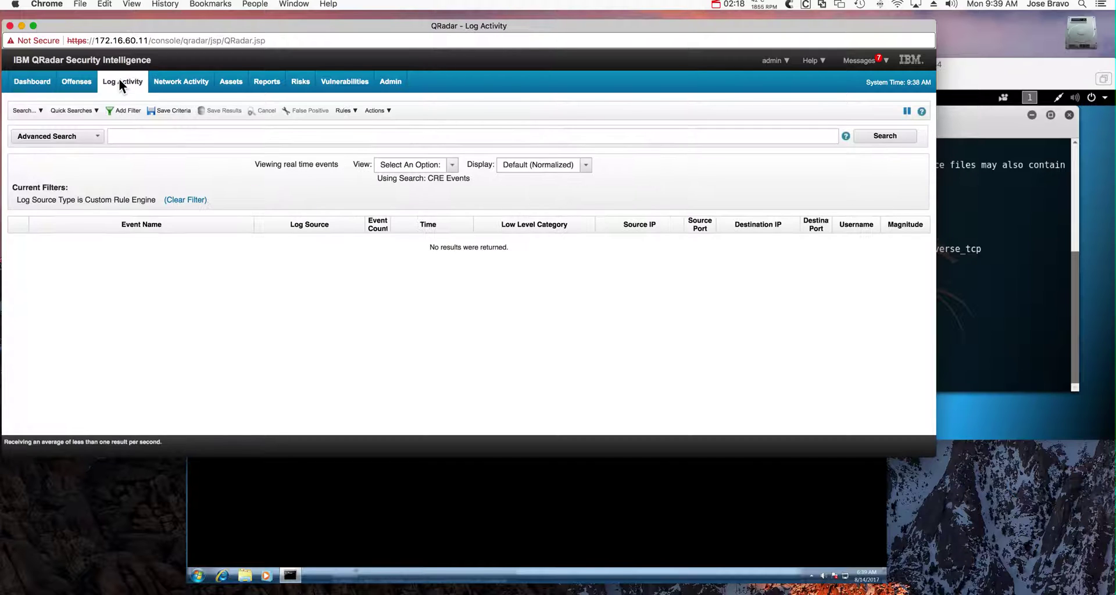
click(366, 508)
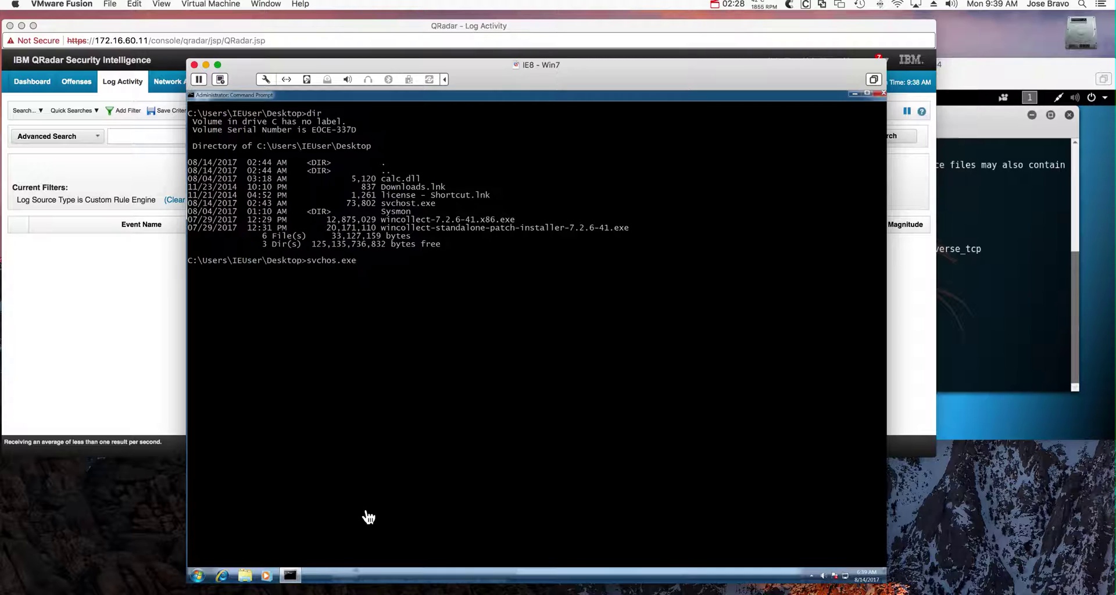
Step: Insert the missing 't' so the typed command reads svchost.exe instead of svchos.exe
key(Left)
key(Left)
key(Left)
text(t)
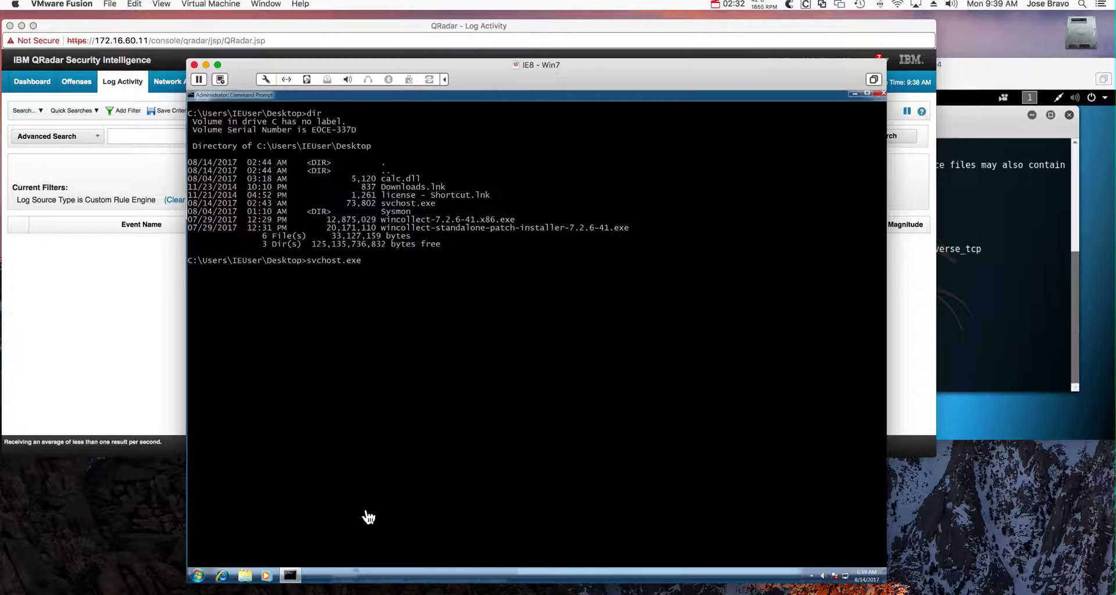
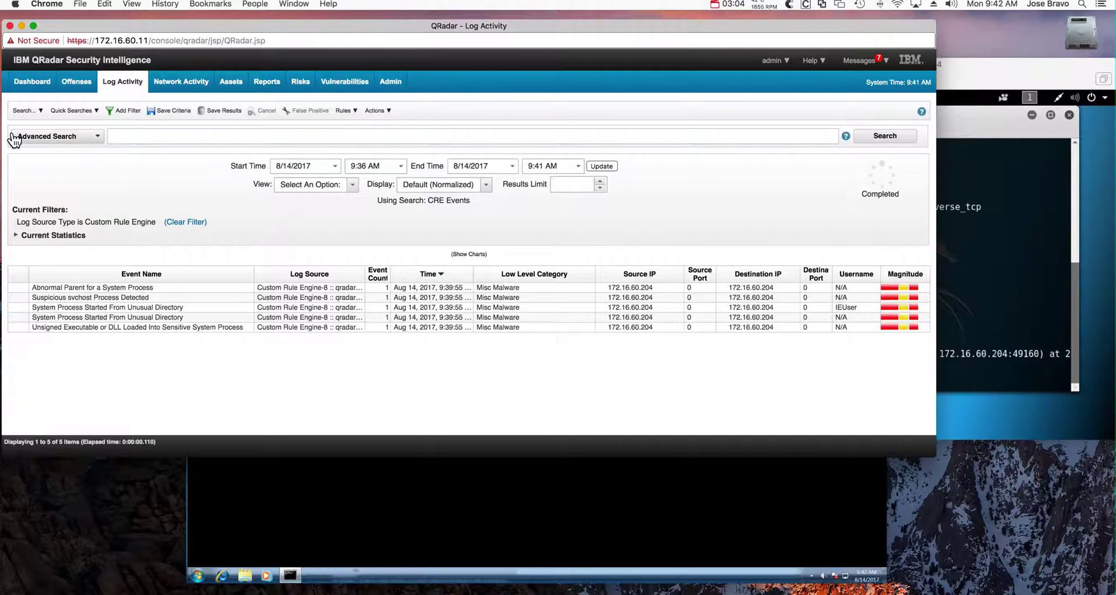
Step: Open the summary of offense 23, the chained svchost and unsigned DLL detections from 172.16.60.204
click(82, 86)
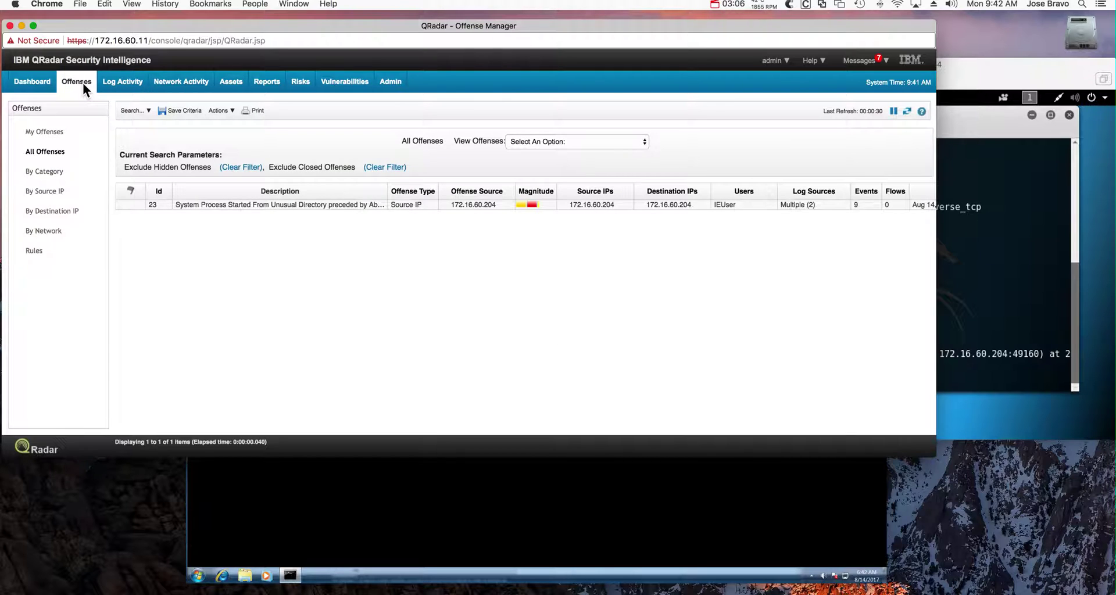
double_click(210, 204)
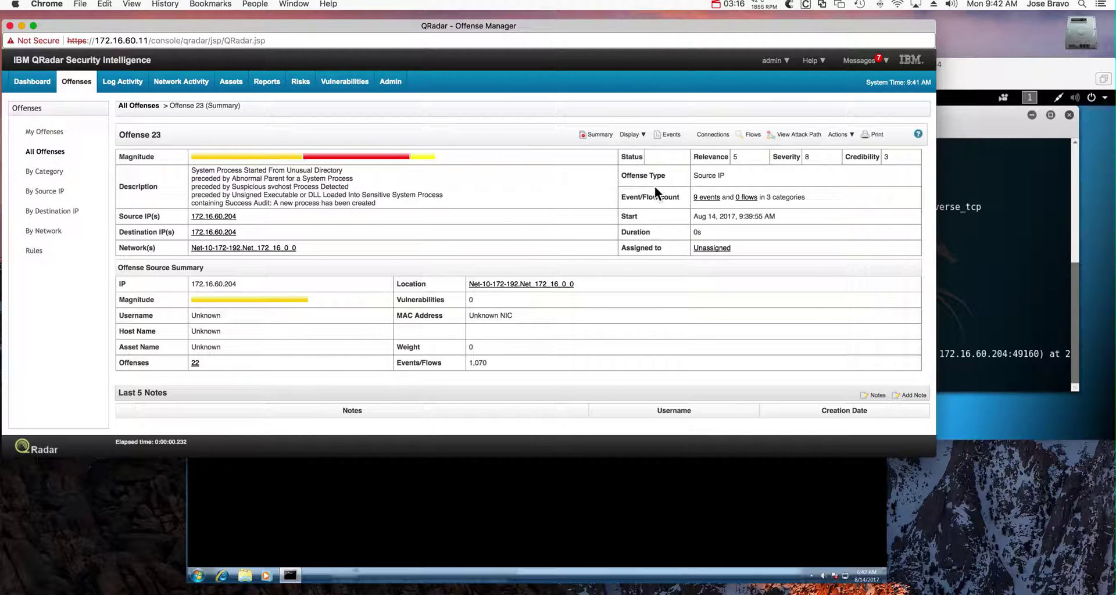
Step: List offense 23's contributing rules and view the Suspicious svchost Process Detected rule's tests
click(629, 135)
click(660, 248)
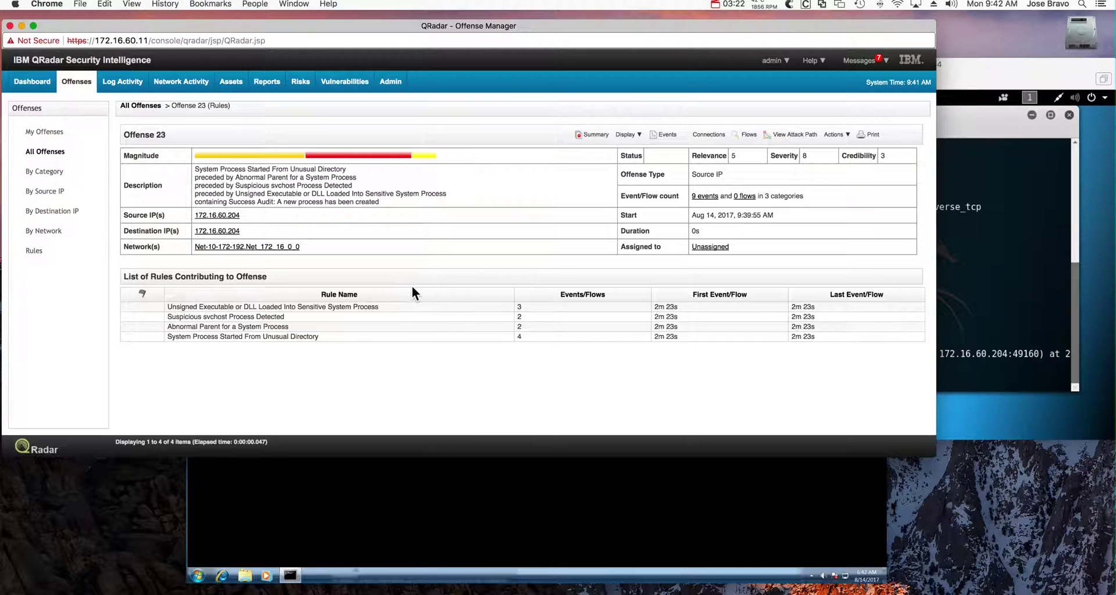
double_click(273, 317)
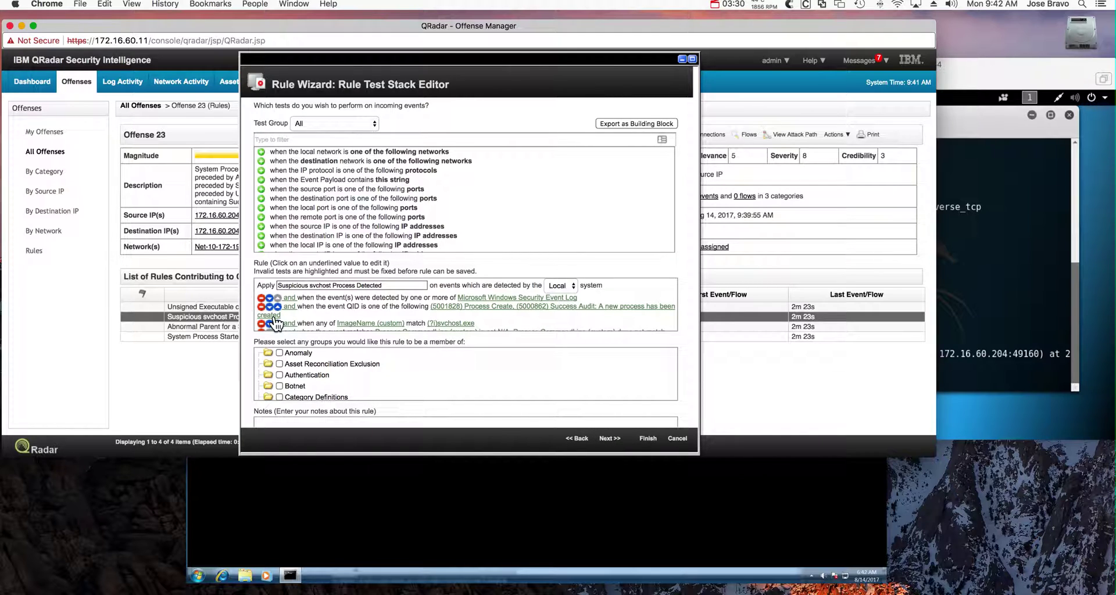
scroll(361, 309, down, 3)
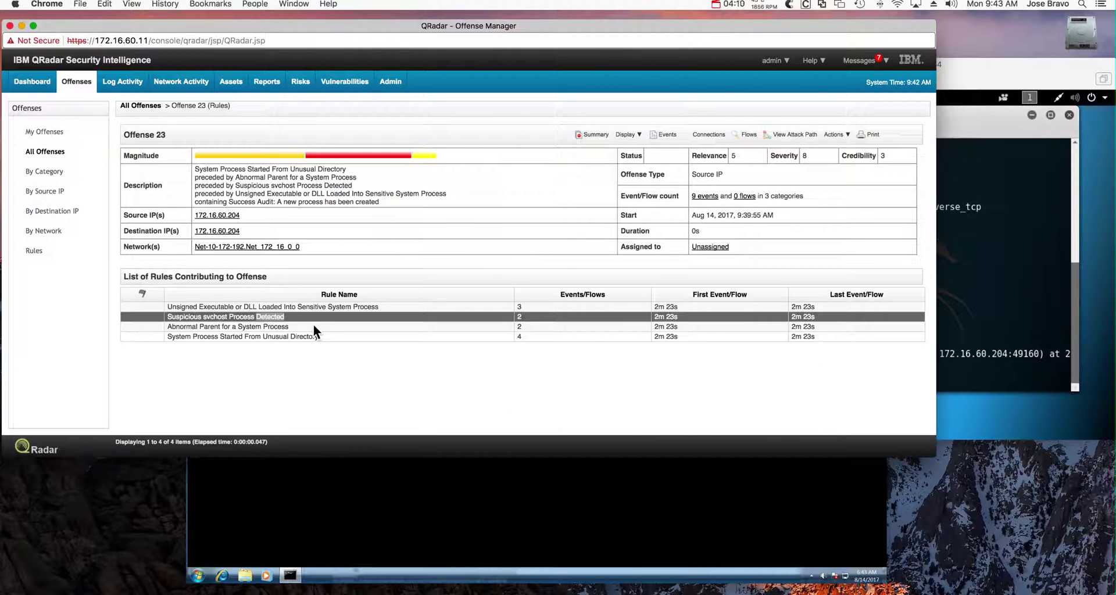
double_click(222, 325)
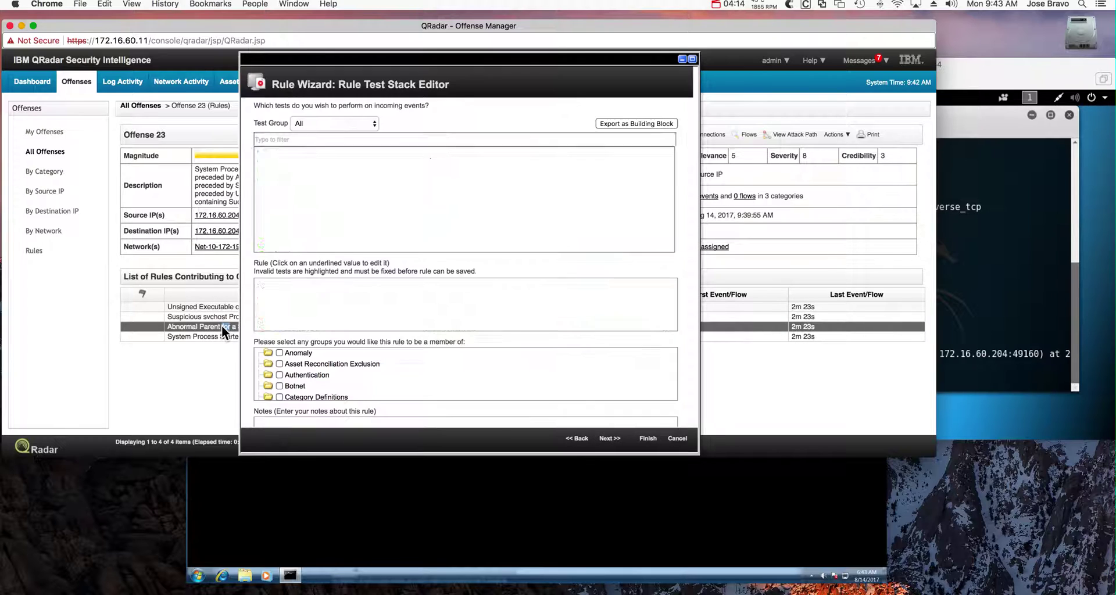
scroll(474, 311, down, 1)
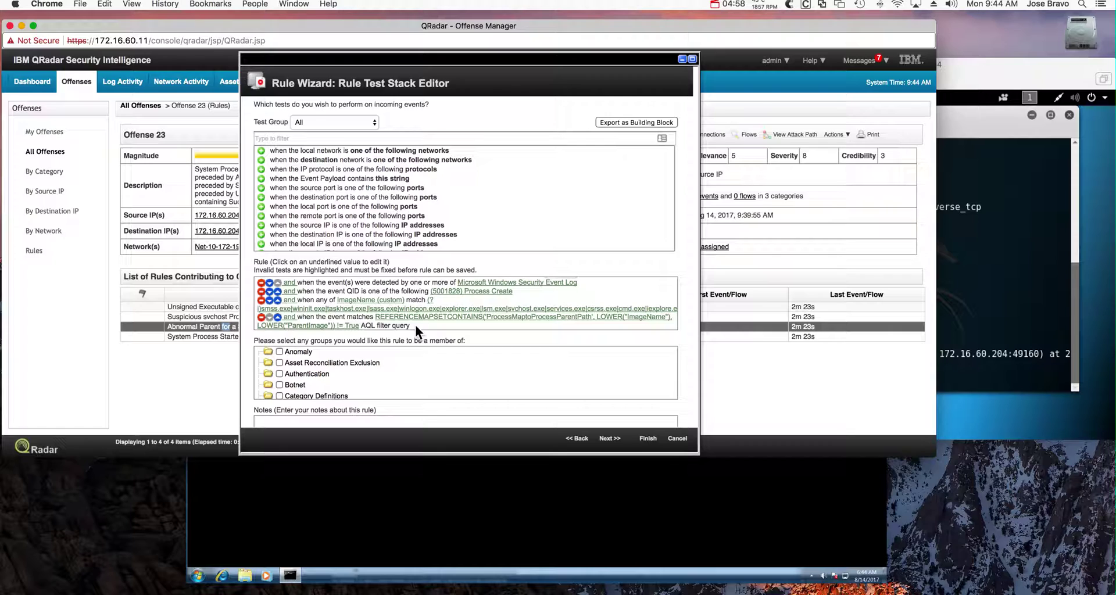
key(super+w)
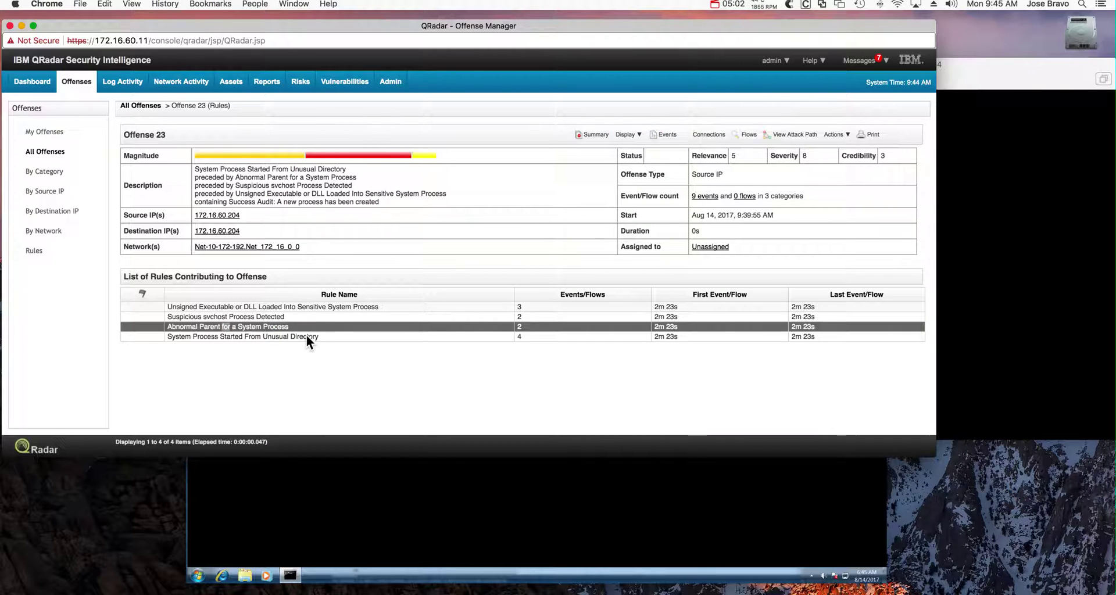
double_click(307, 336)
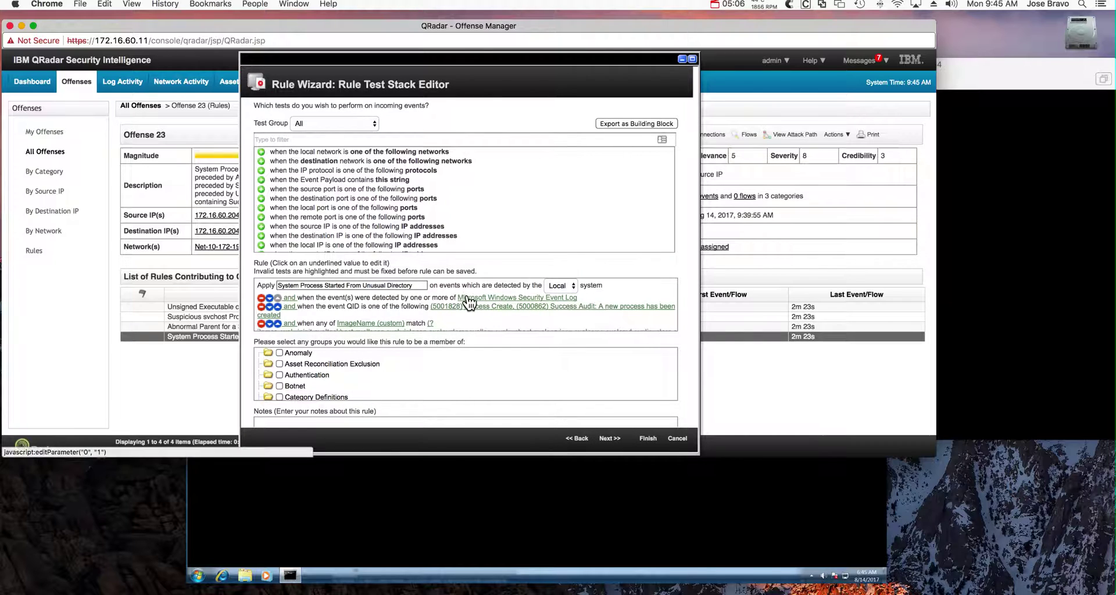
scroll(482, 299, down, 1)
scroll(483, 305, down, 3)
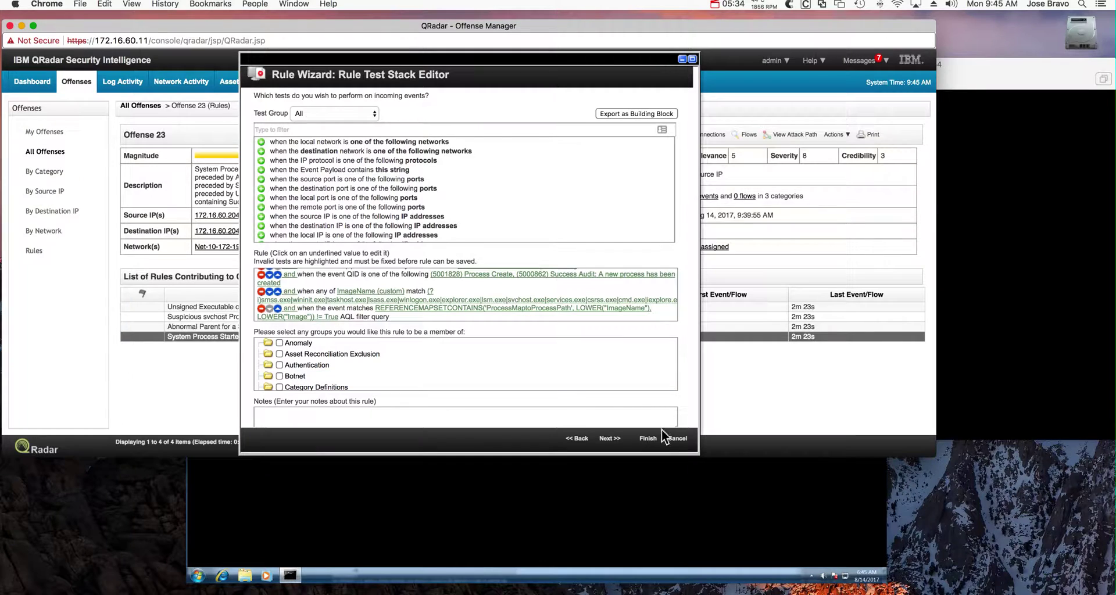
click(677, 439)
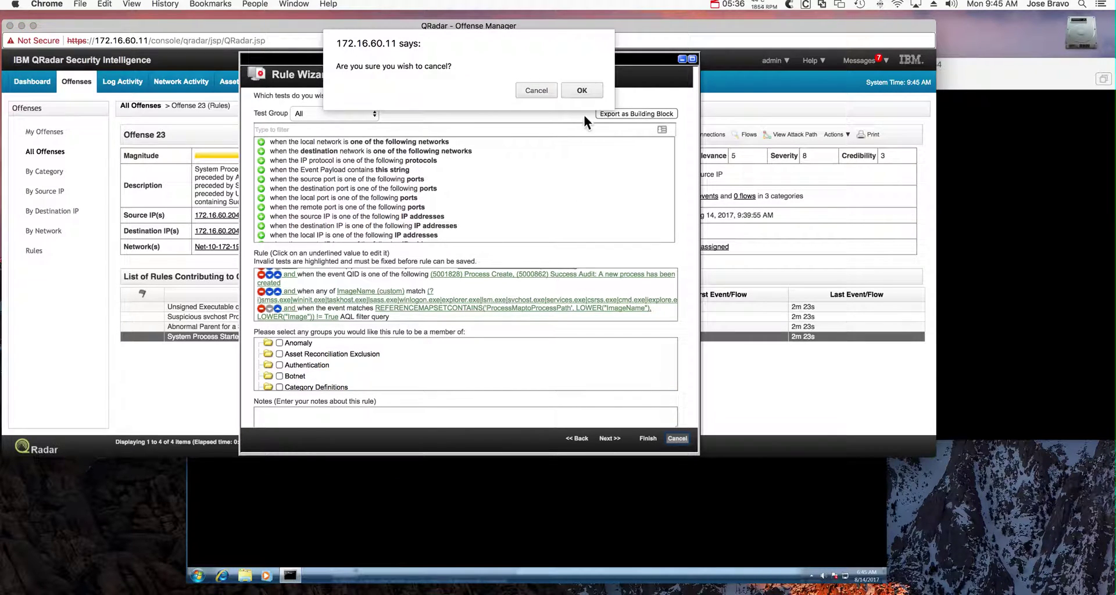
click(587, 86)
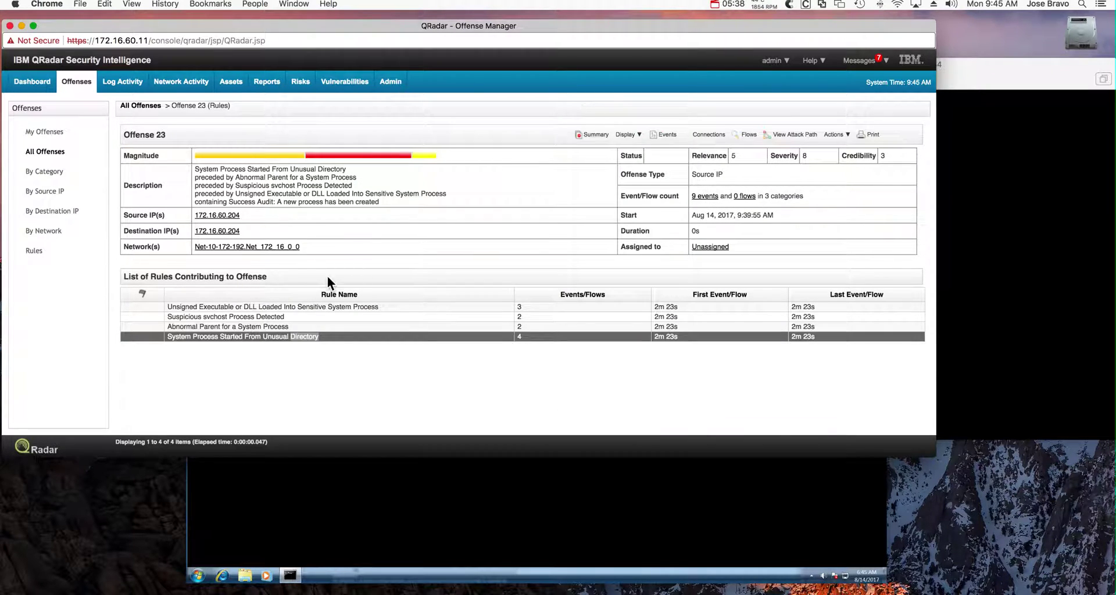
click(304, 306)
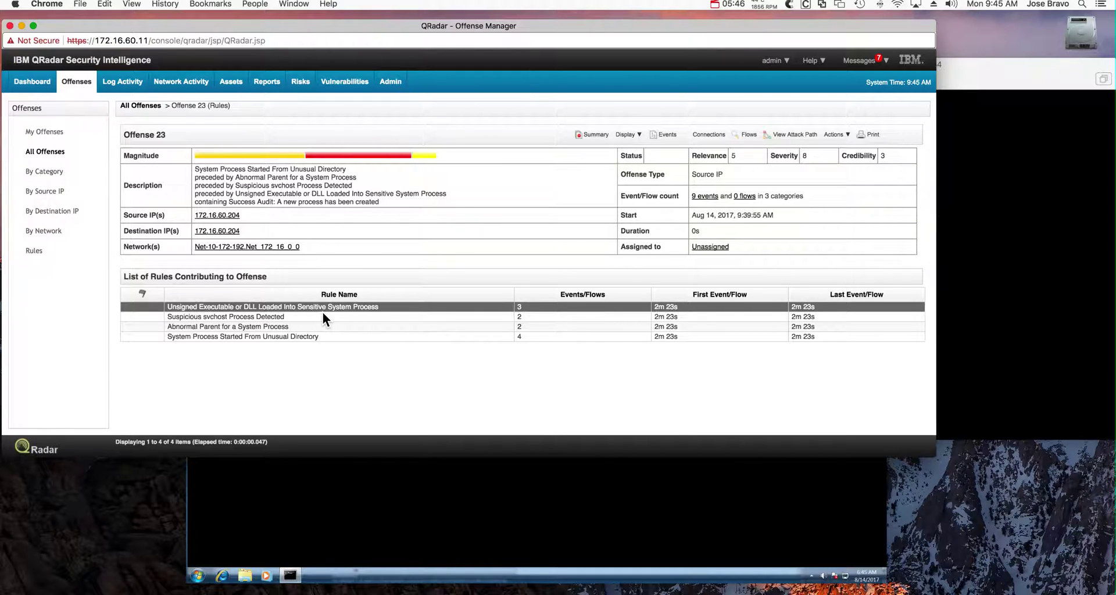
Step: Select the Abnormal Parent for a System Process and Suspicious svchost Process Detected rule rows
click(301, 329)
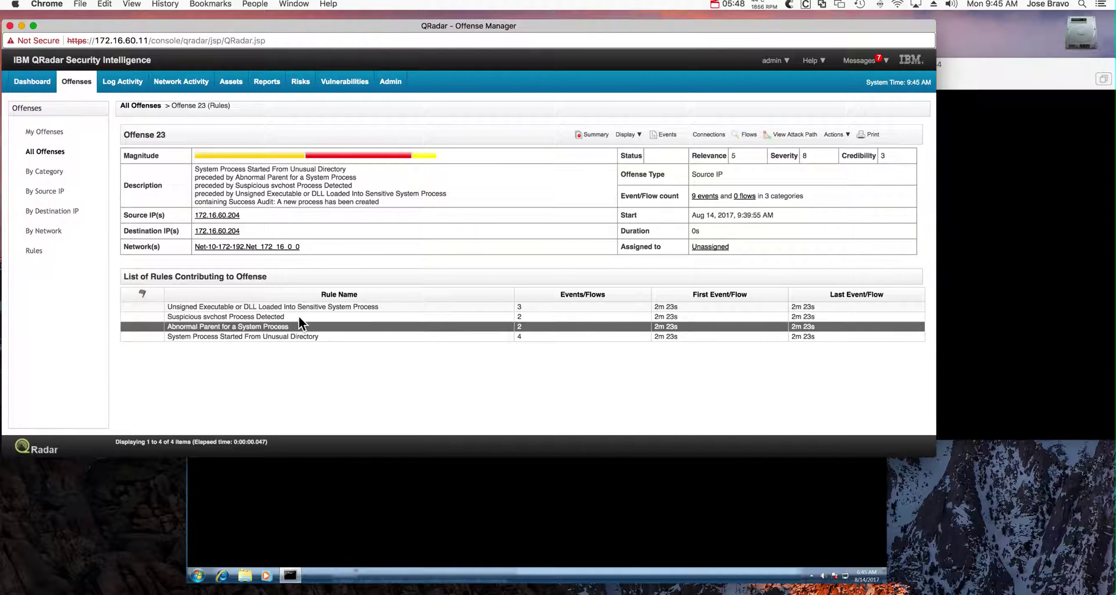
click(298, 316)
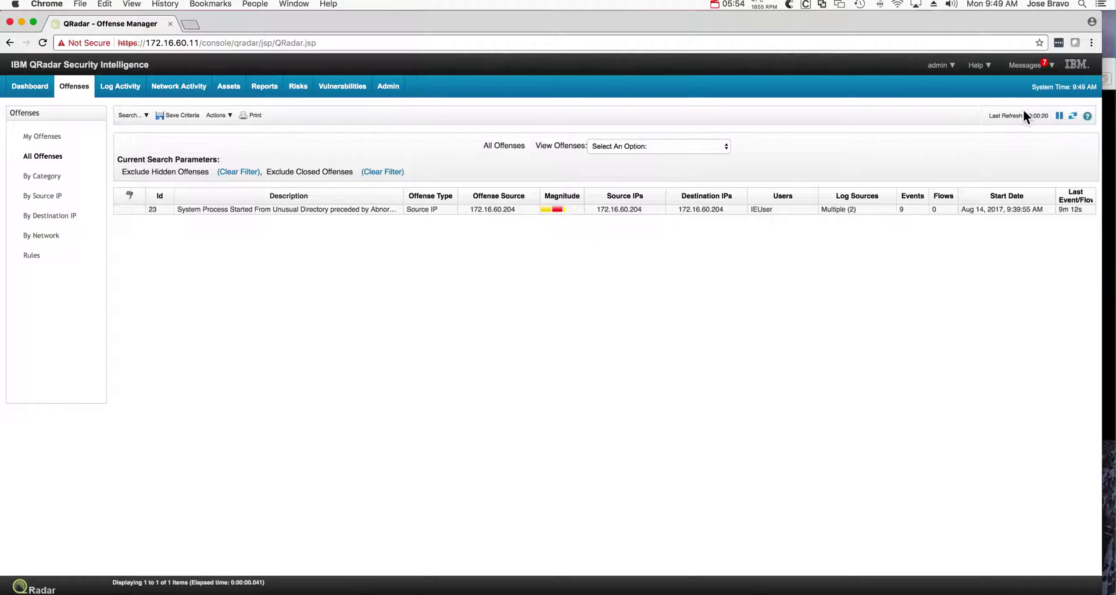
Step: Open the 7.1 GET /reference_data/map_of_sets page in the Interactive API for Developers
click(991, 68)
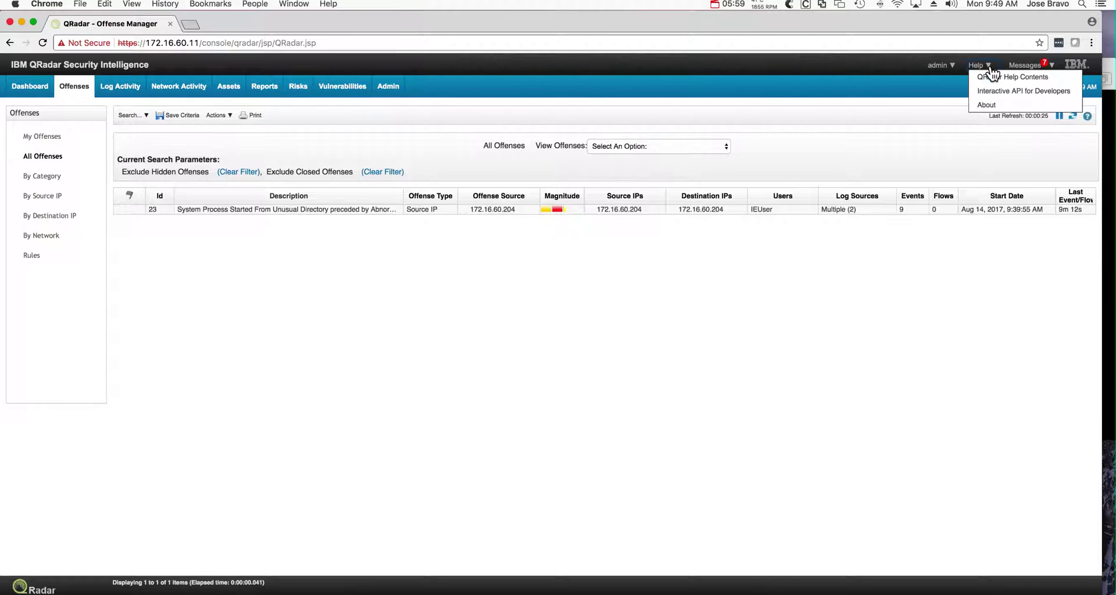
click(993, 91)
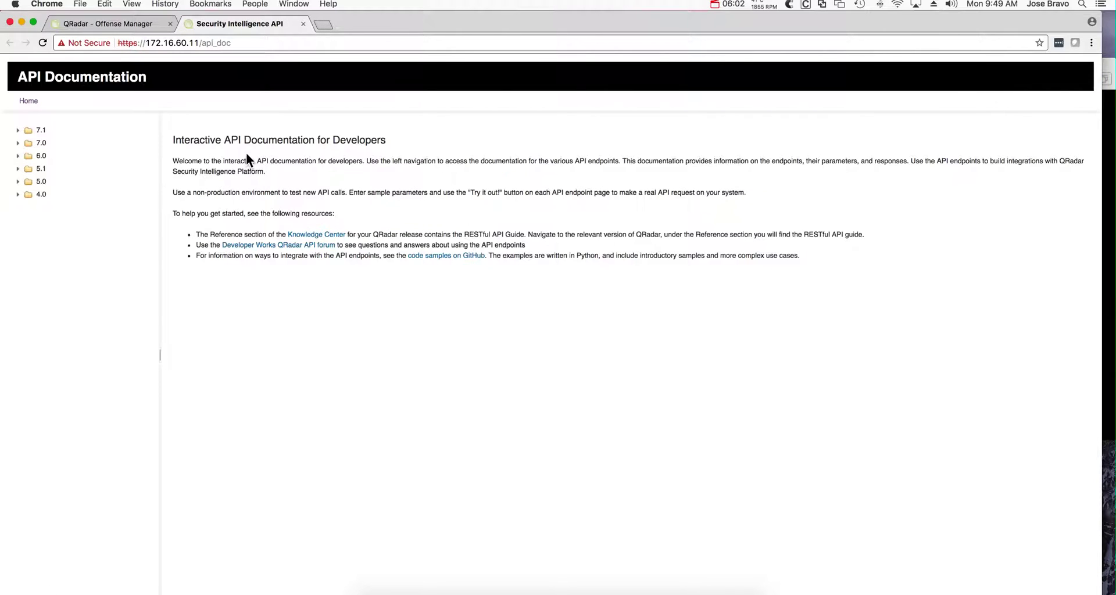
click(17, 131)
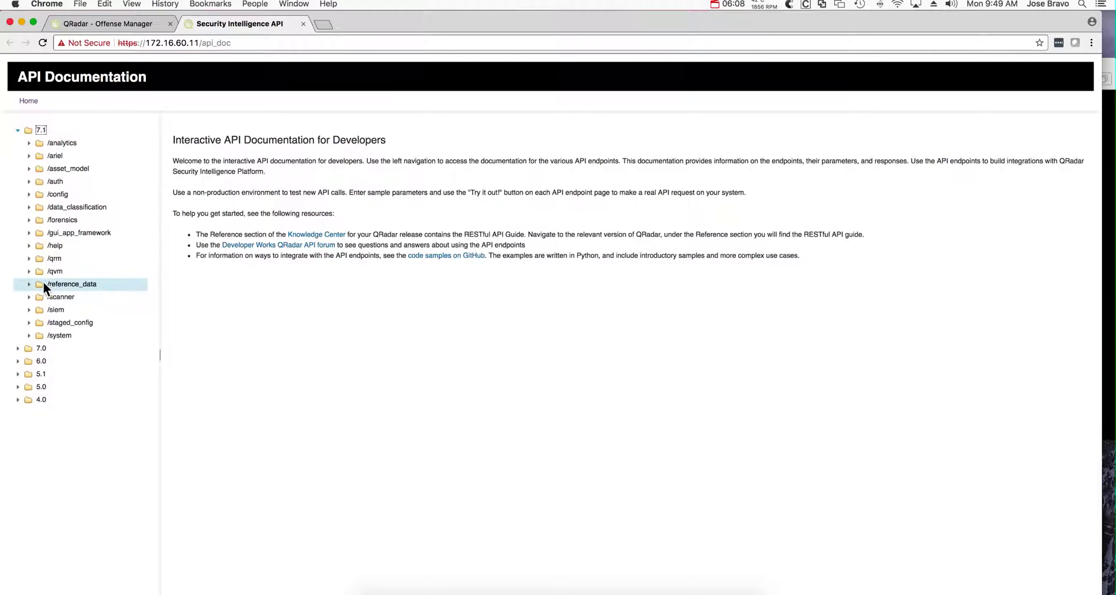
click(28, 284)
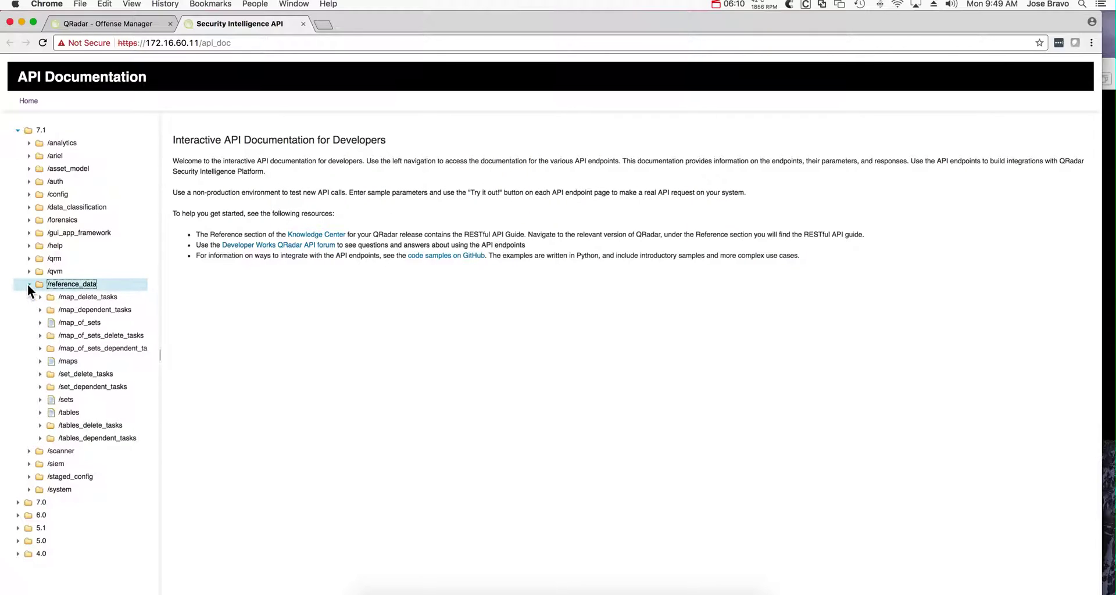
click(39, 323)
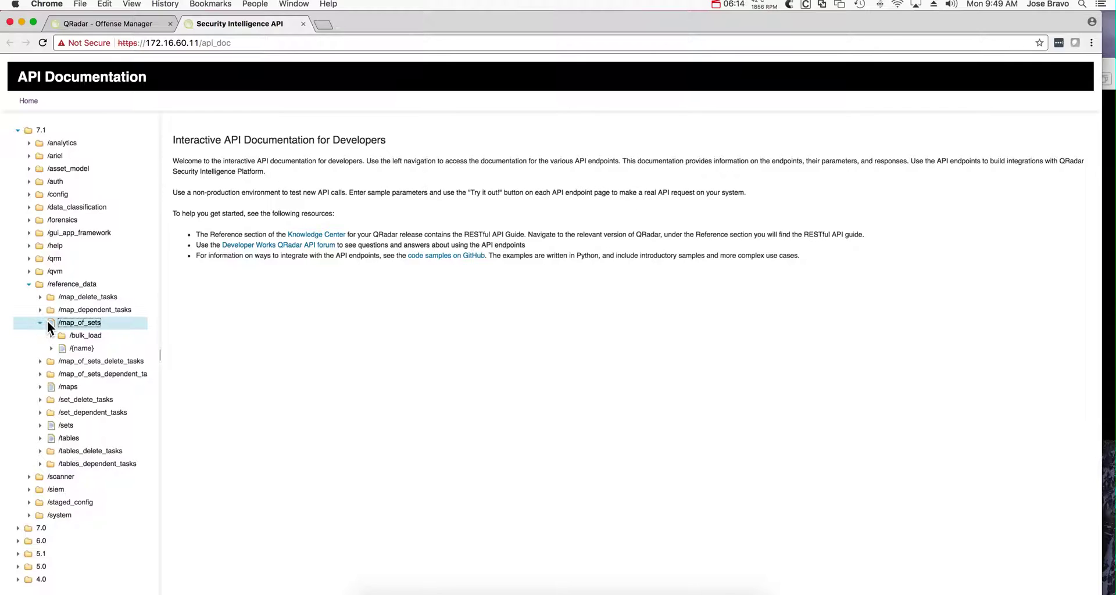
click(84, 322)
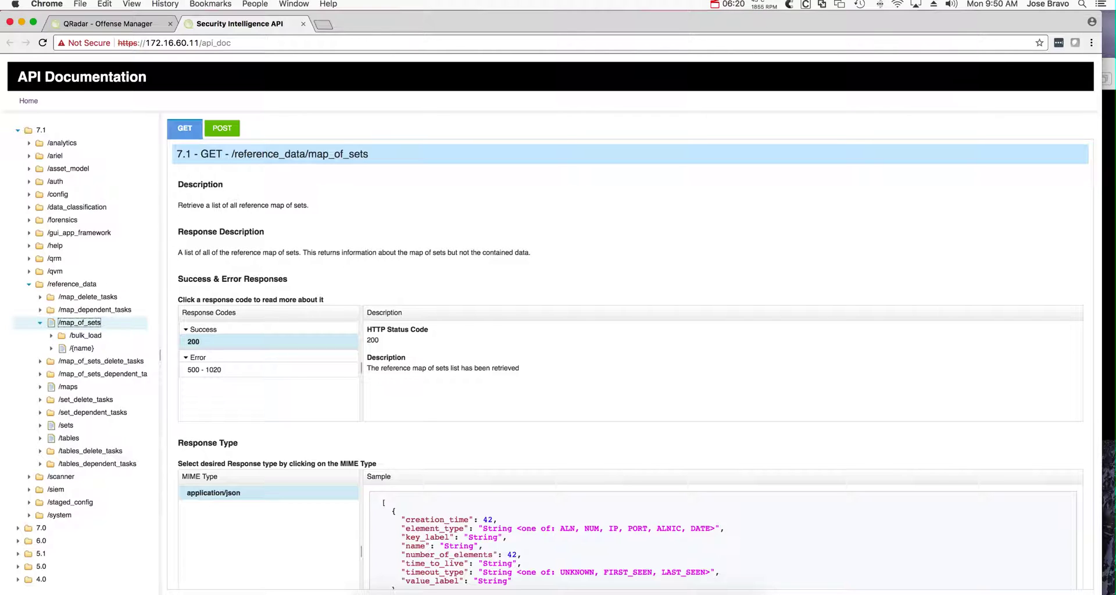
Step: Run GET /reference_data/map_of_sets and select the ProcessMaptoProcessParentPath name in the response
scroll(298, 306, down, 5)
scroll(249, 479, down, 3)
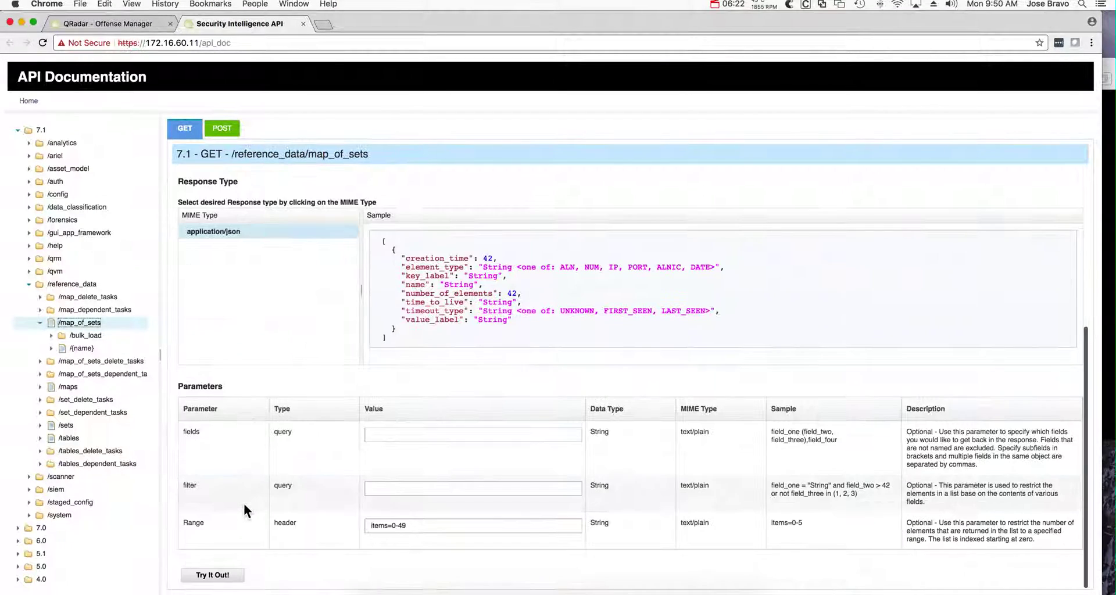
click(212, 575)
scroll(222, 575, down, 5)
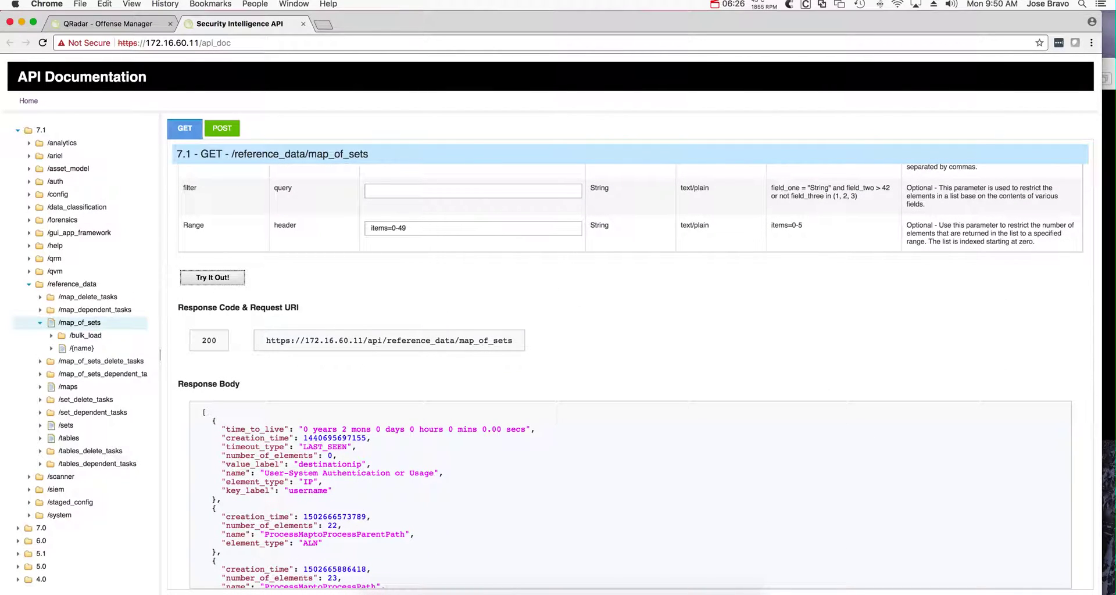
scroll(389, 496, down, 1)
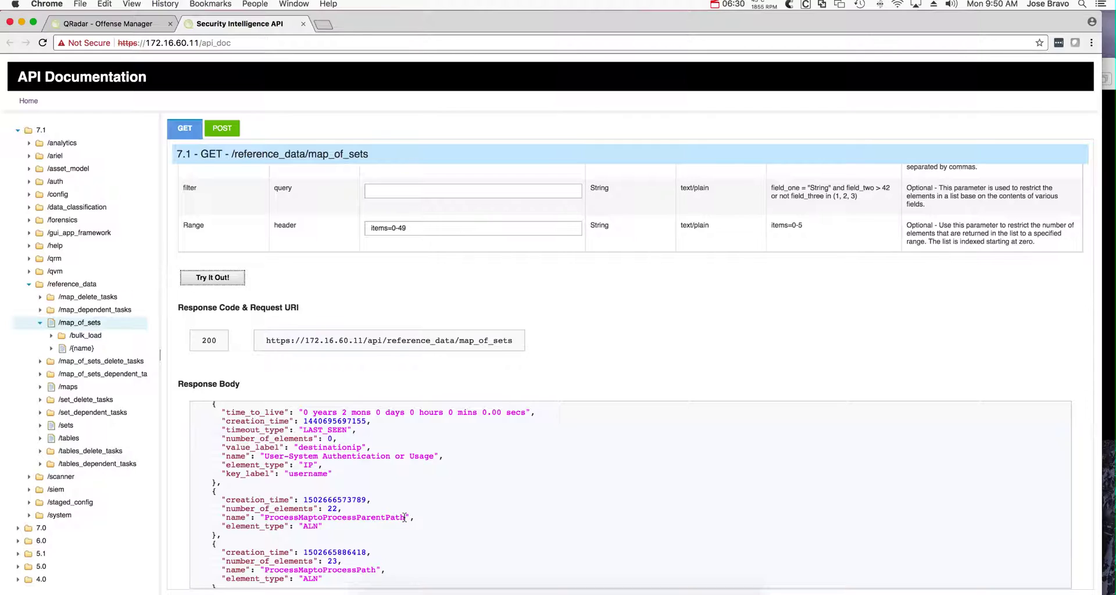
drag(405, 517, 266, 514)
key(super+c)
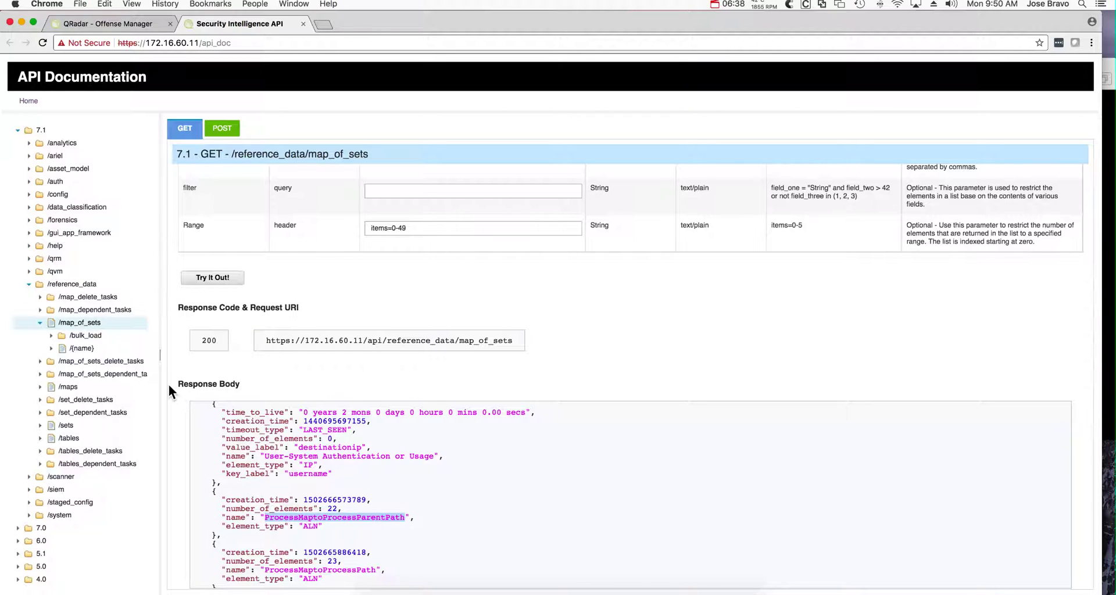
Step: Run GET /reference_data/map_of_sets/{name} with name ProcessMaptoProcessParentPath
click(88, 348)
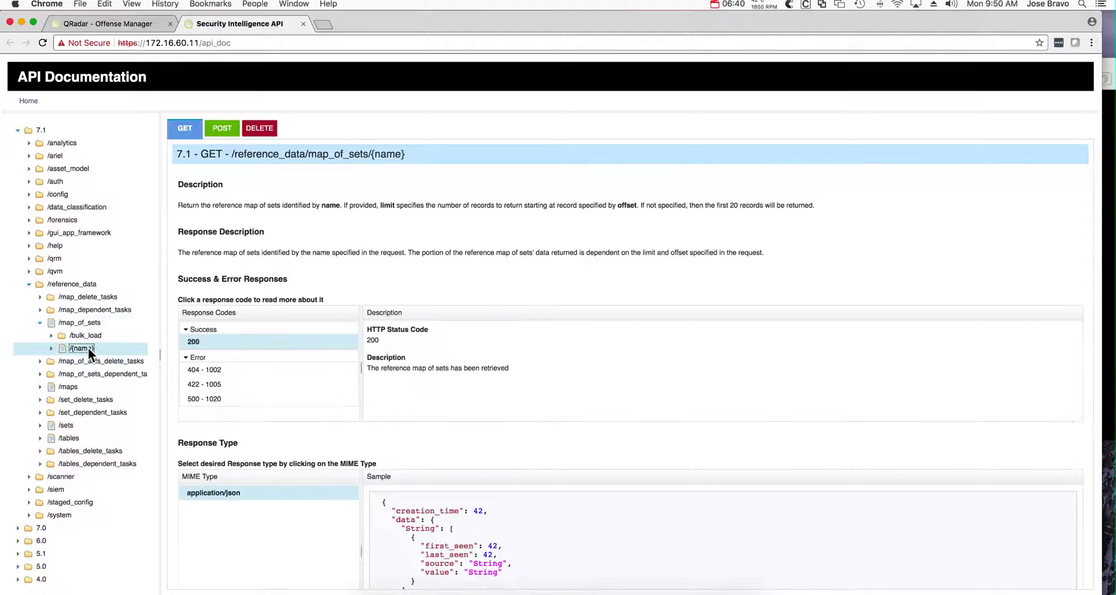
scroll(311, 406, down, 1)
scroll(312, 407, down, 5)
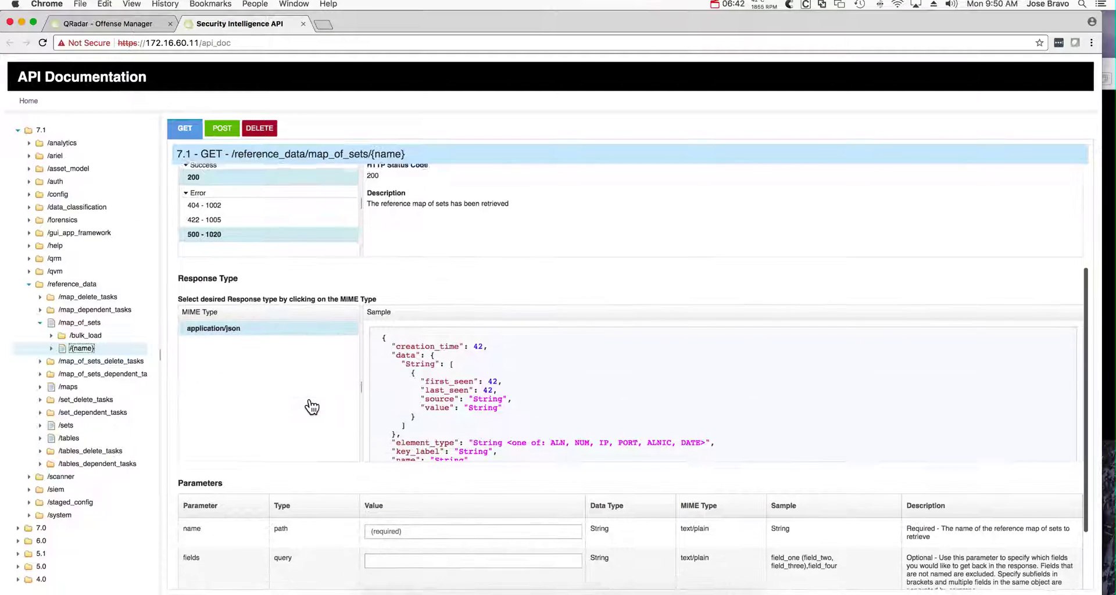
click(392, 527)
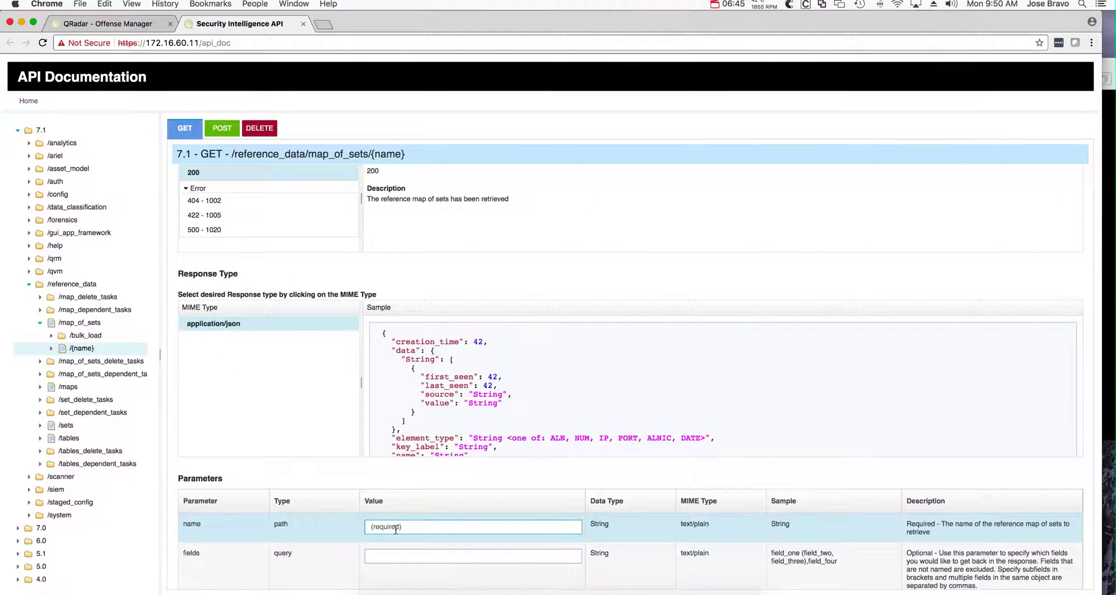
key(super+v)
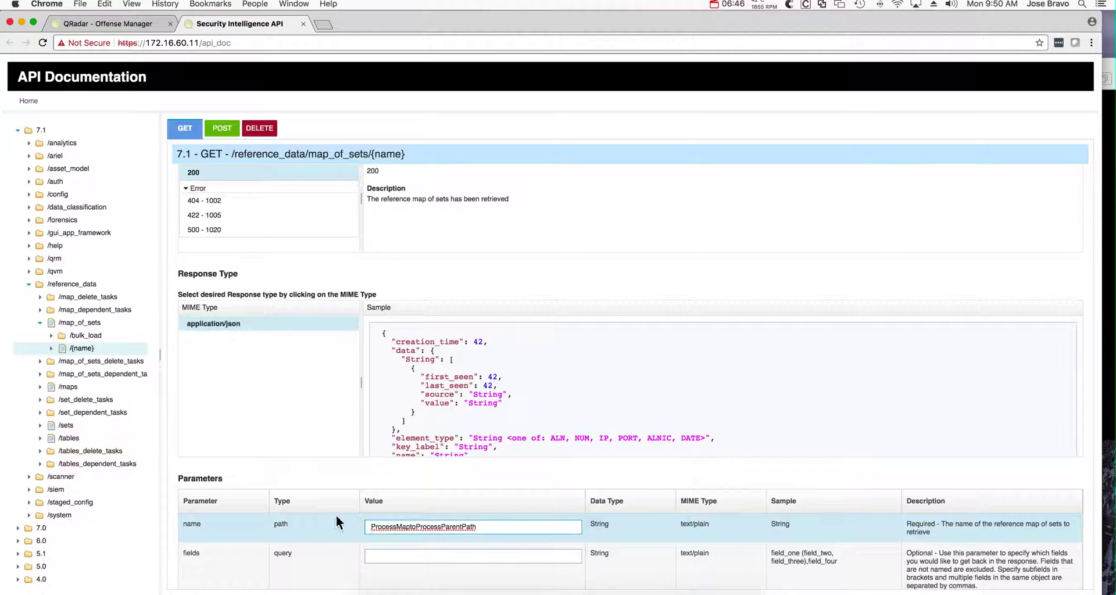
scroll(309, 505, down, 3)
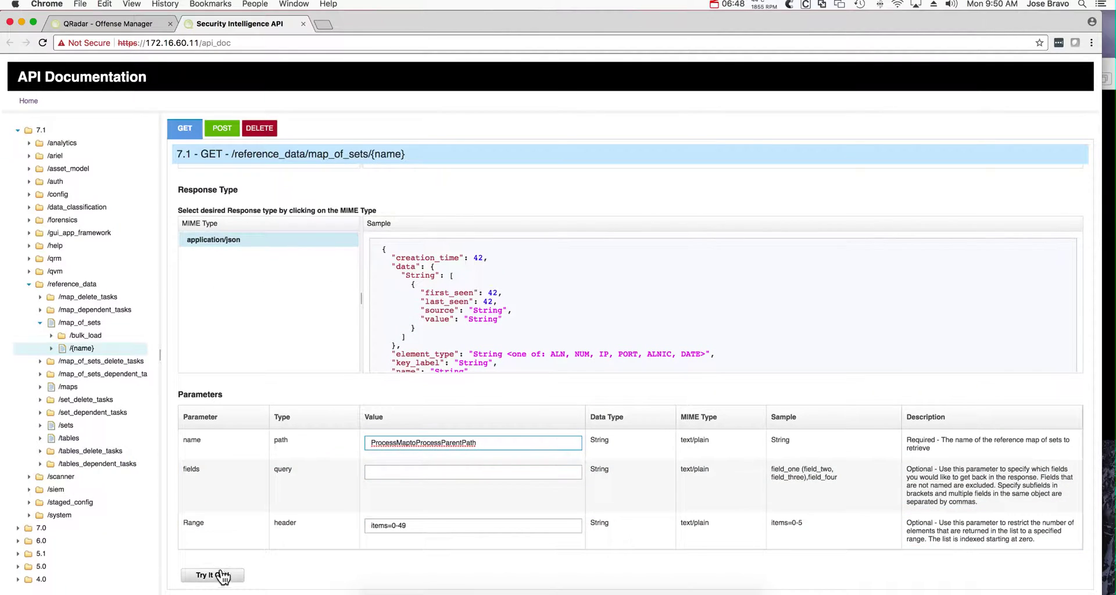
click(220, 575)
Step: Scroll through the returned process-to-parent-path entries, such as services.exe under svchost.exe
scroll(226, 579, down, 6)
scroll(227, 579, down, 4)
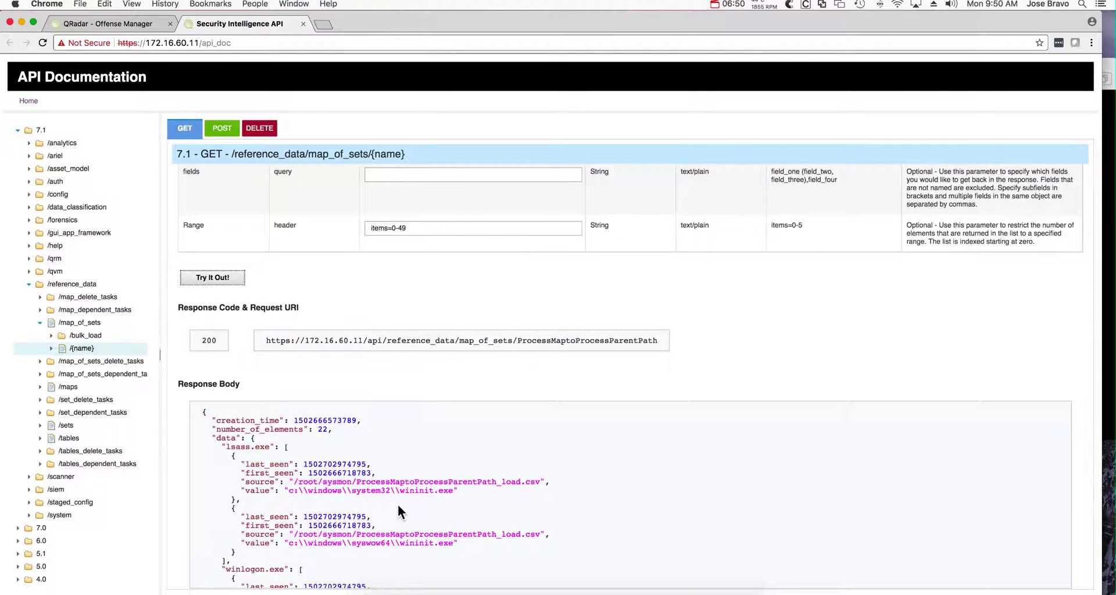
scroll(435, 497, down, 2)
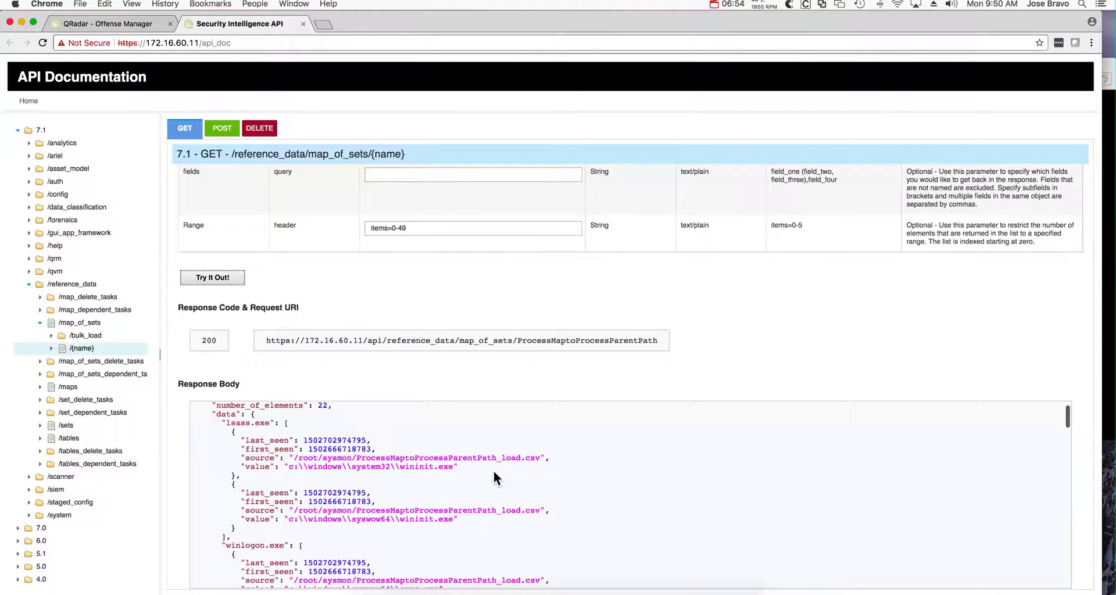
scroll(493, 479, down, 2)
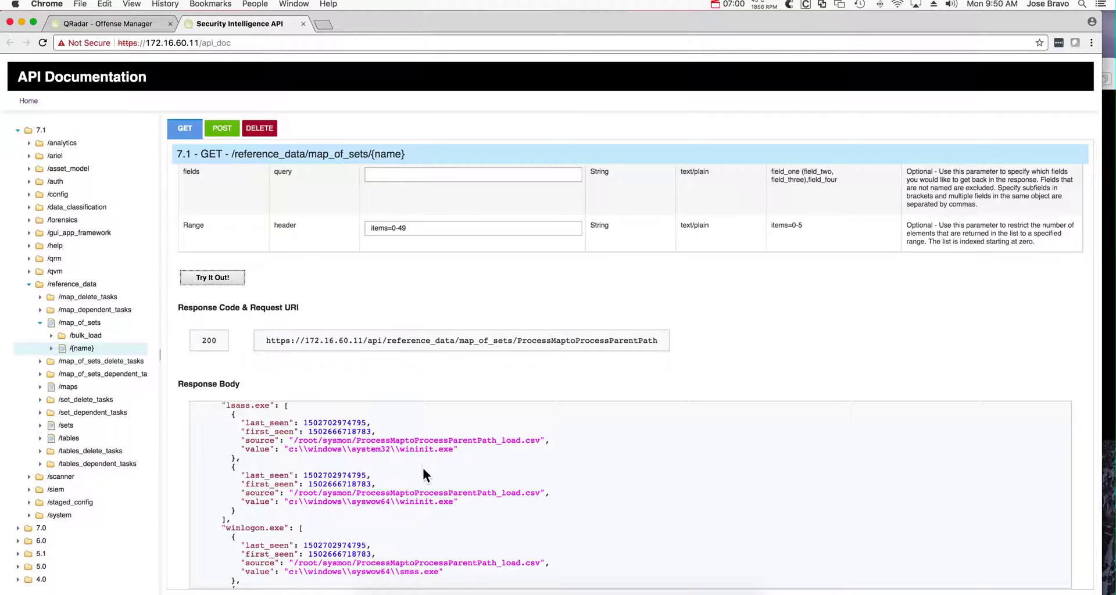
scroll(434, 498, down, 4)
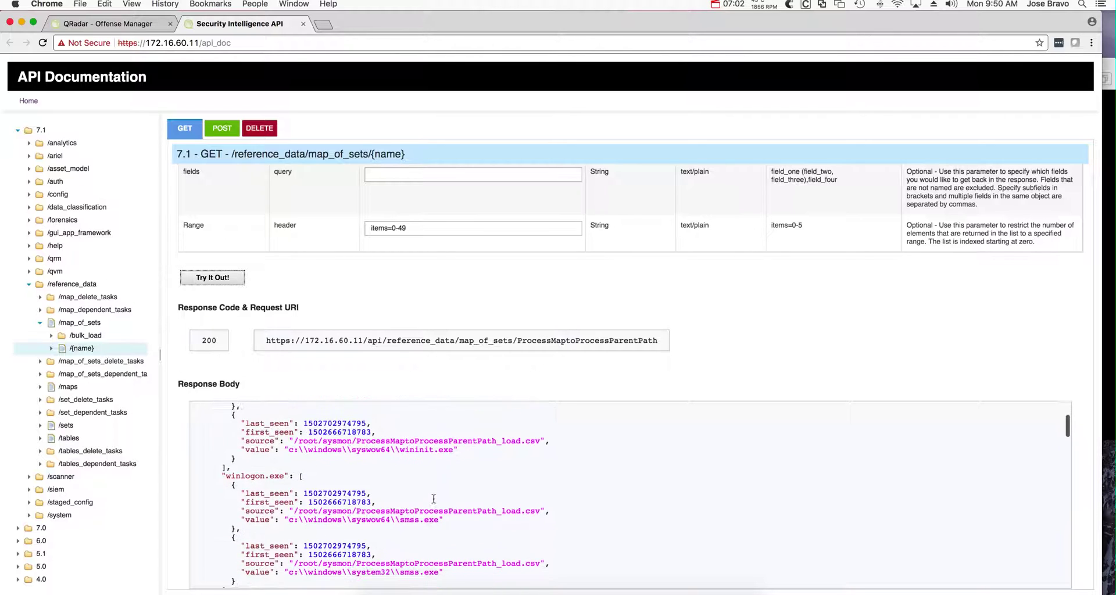
scroll(434, 499, down, 5)
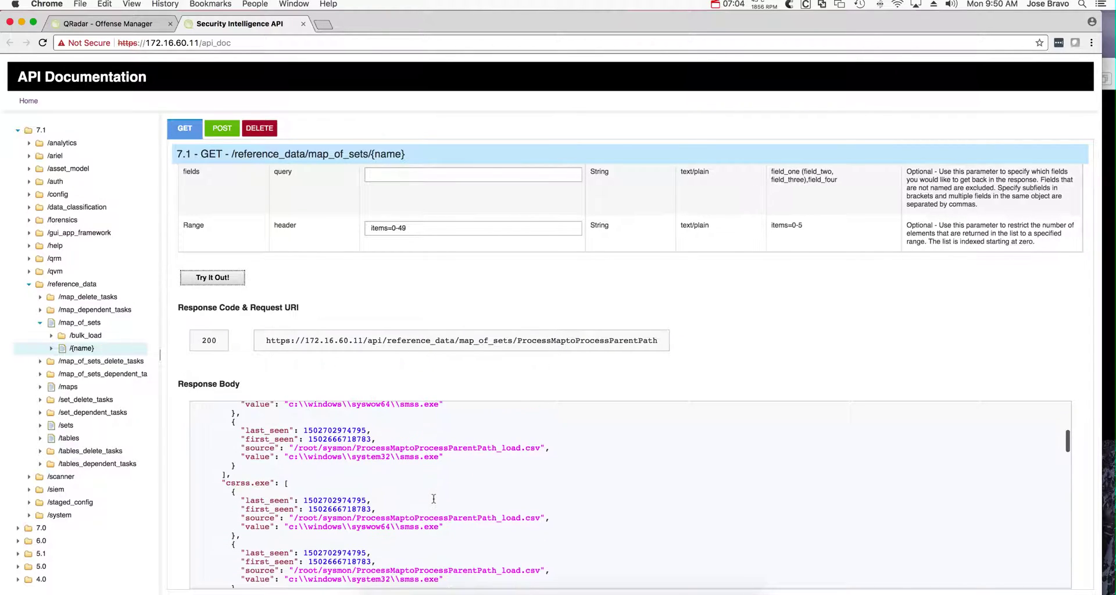
scroll(433, 498, down, 4)
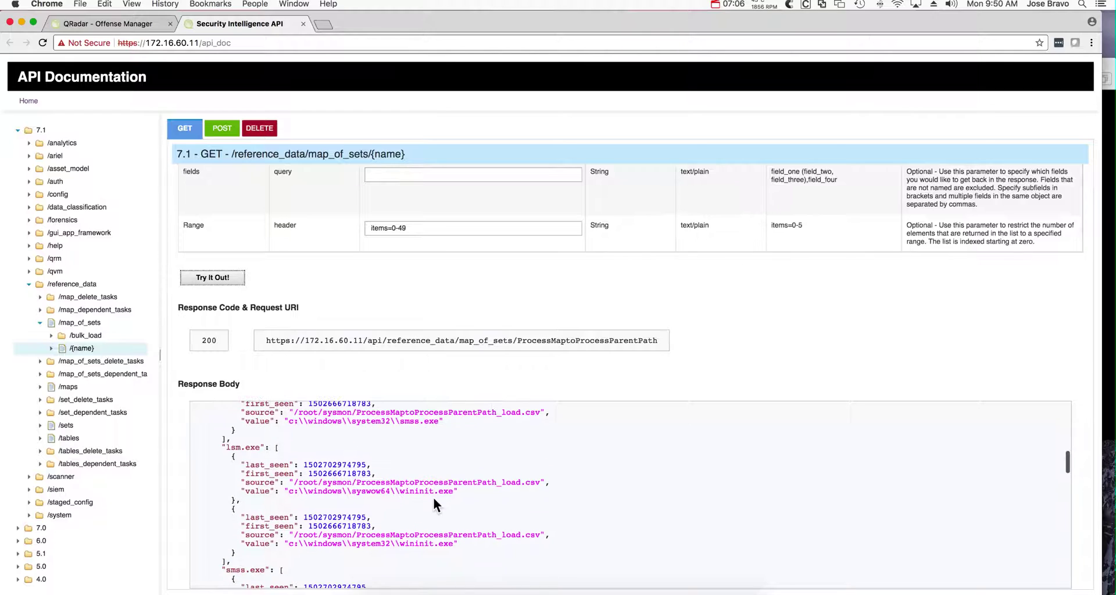
scroll(434, 499, down, 4)
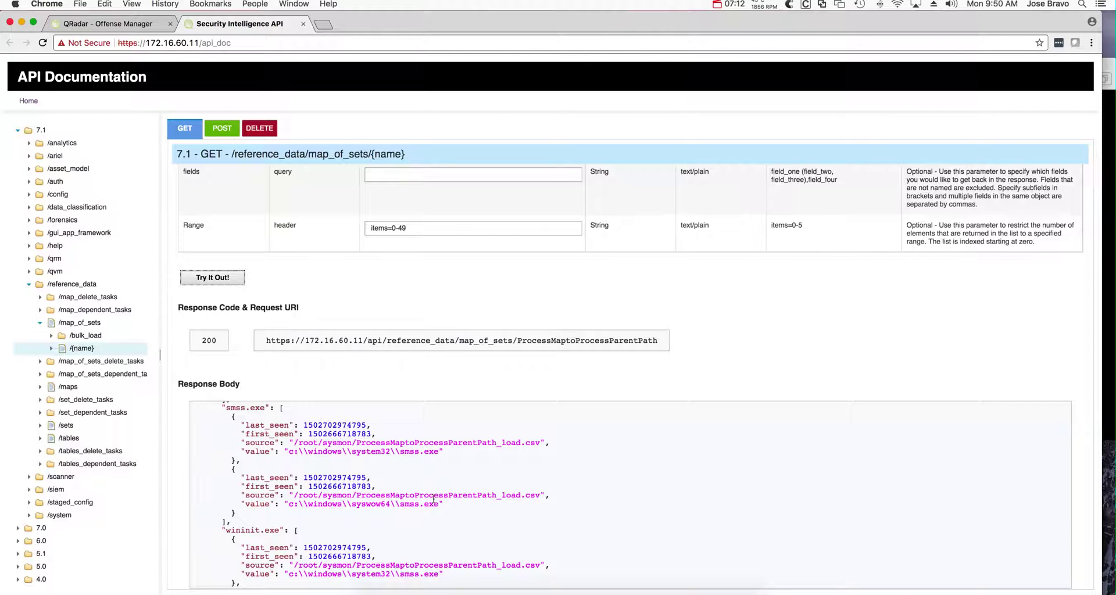
scroll(433, 499, down, 3)
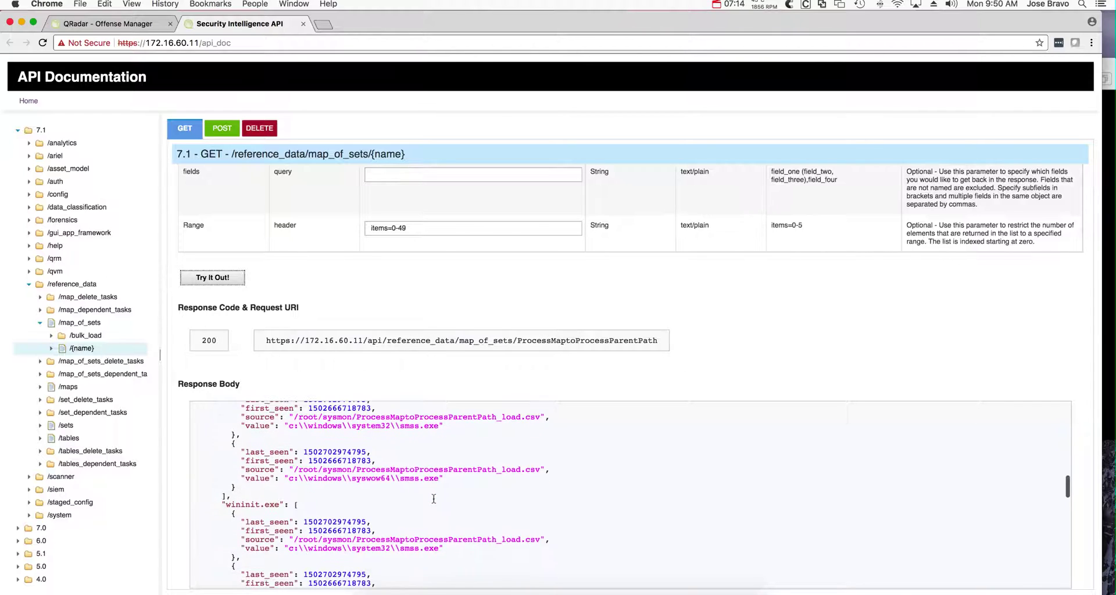
scroll(433, 499, down, 5)
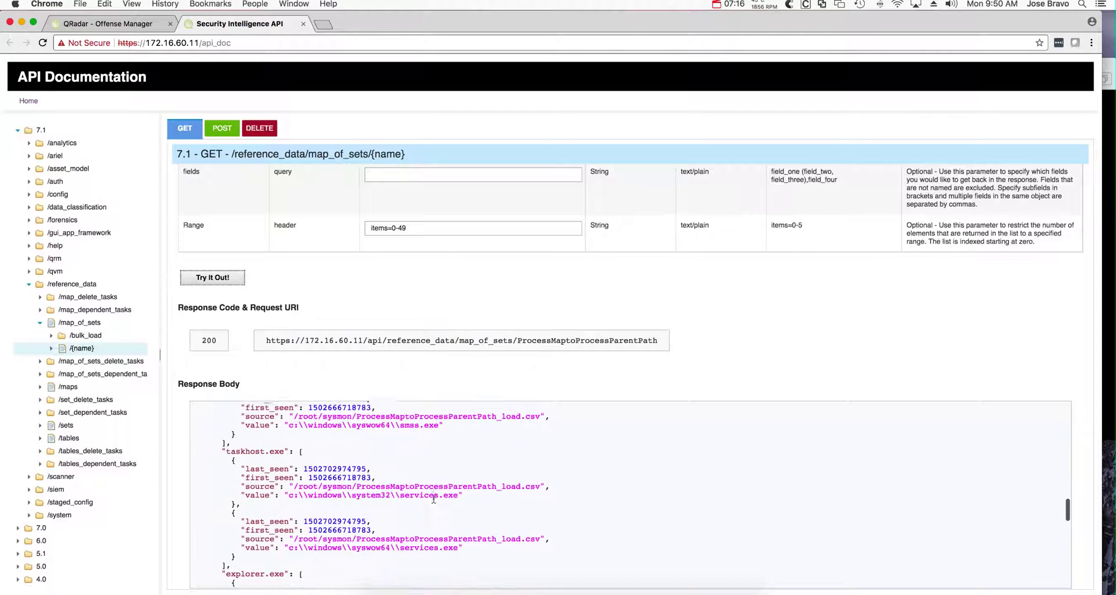
scroll(433, 499, down, 5)
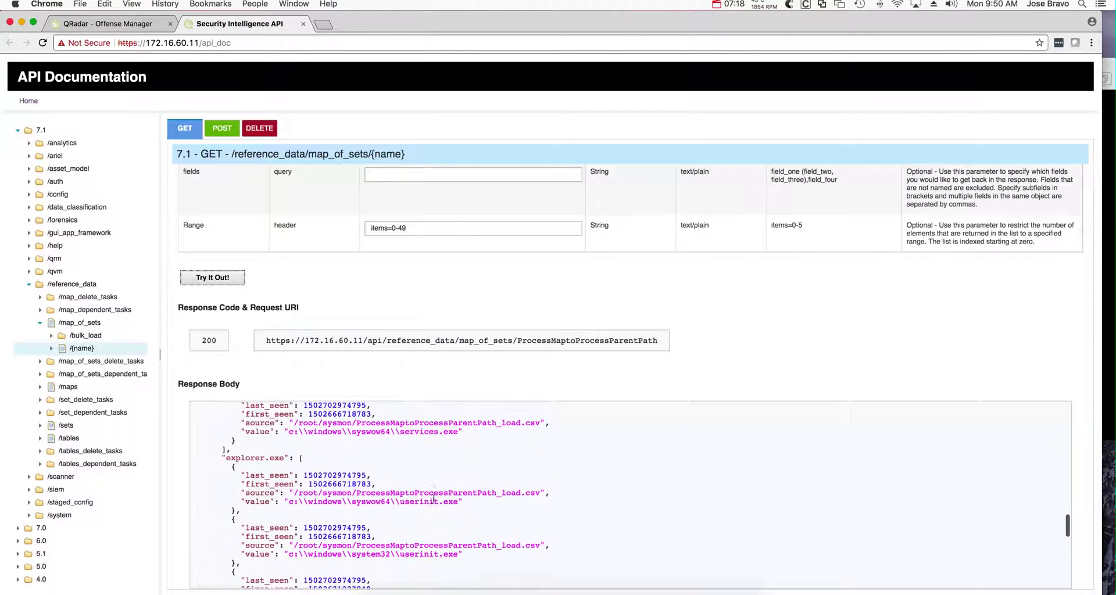
scroll(434, 497, down, 5)
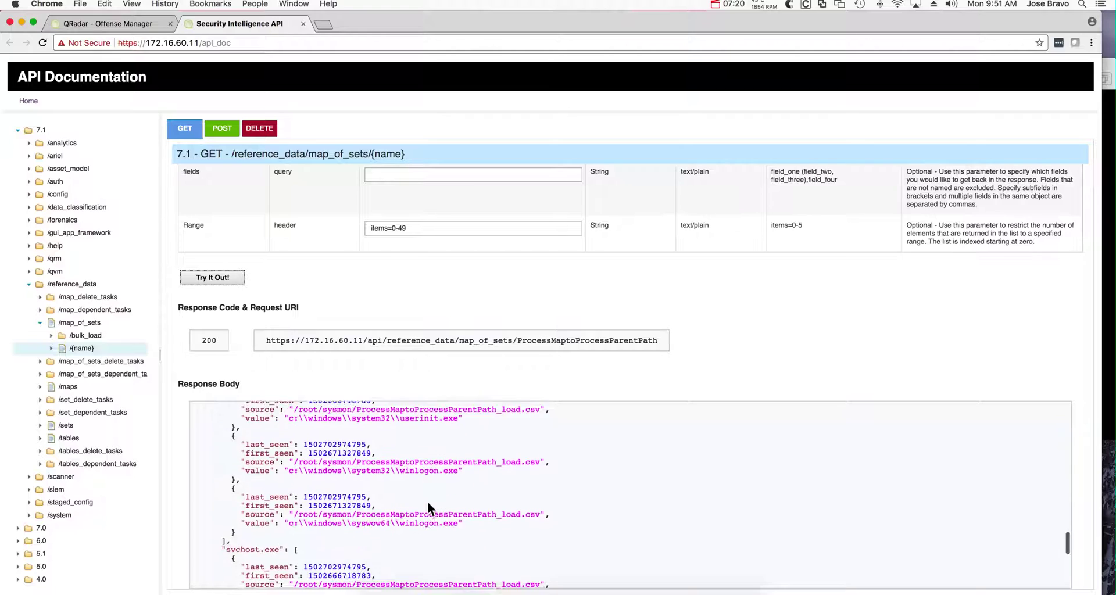
scroll(427, 507, down, 1)
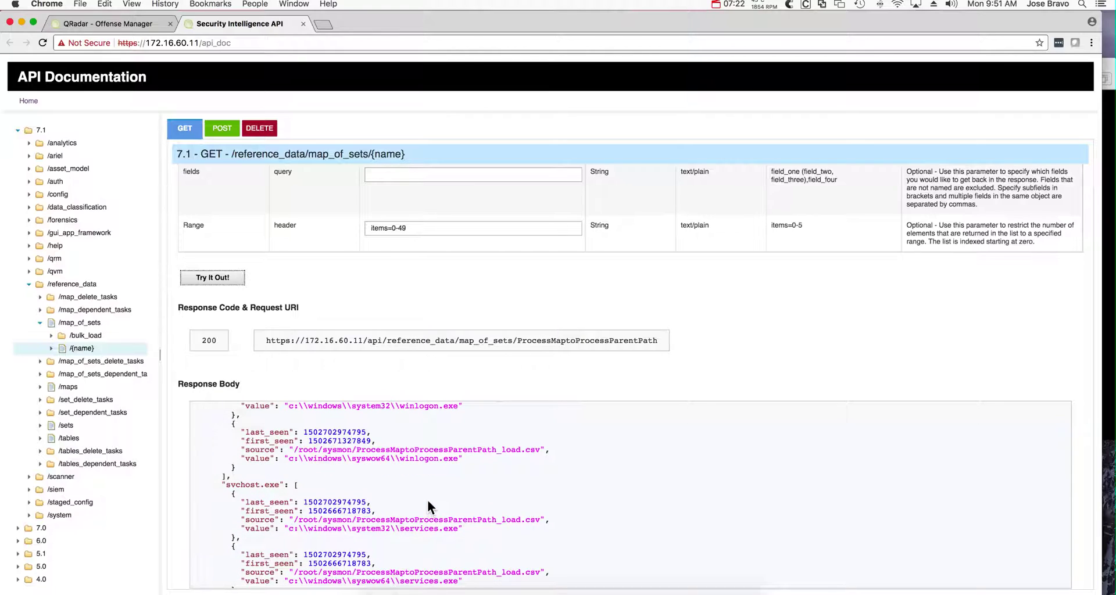